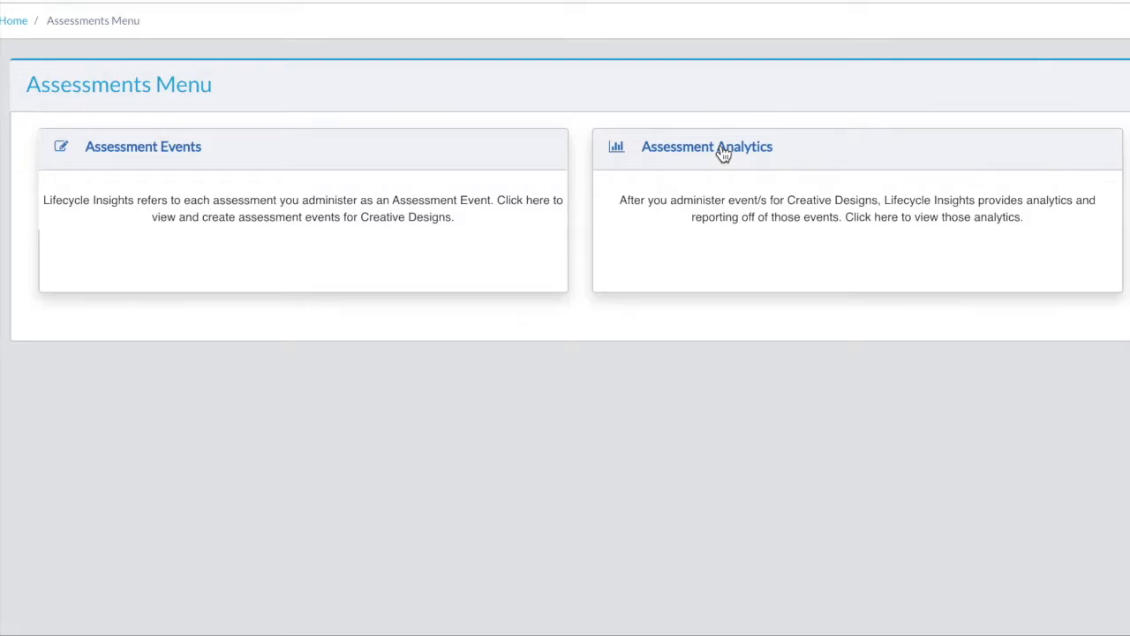
# Filter the Assessment Analytics to the Risk Assessment Baseline (2019-09-11) and Comparison (2020-01-13) events and review their category performance.
pyautogui.click(722, 152)
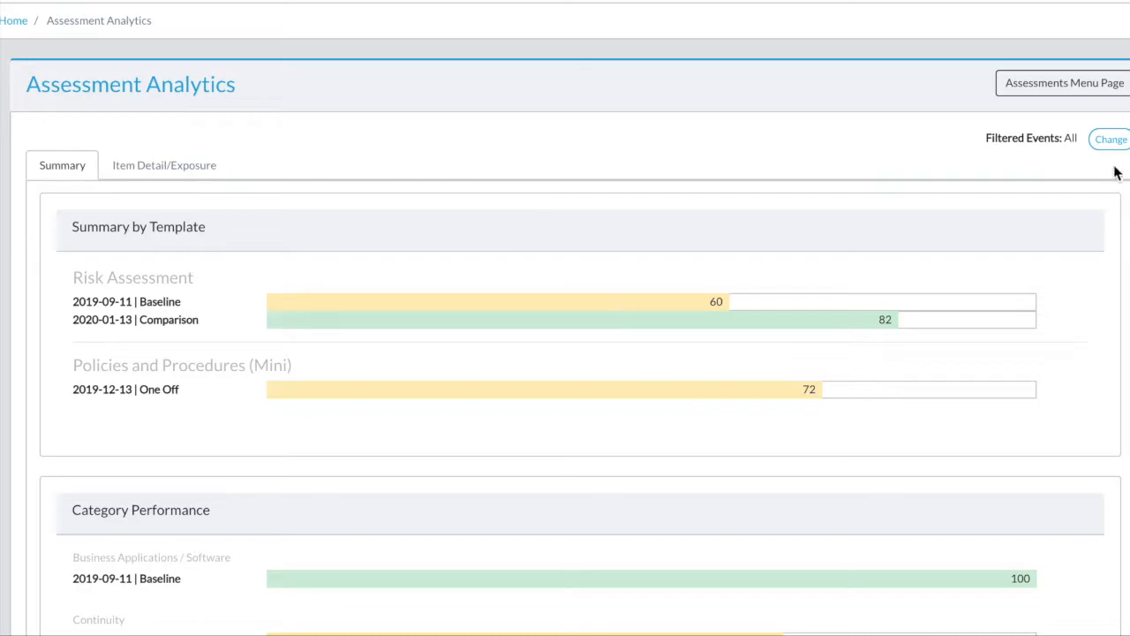
pyautogui.click(1117, 150)
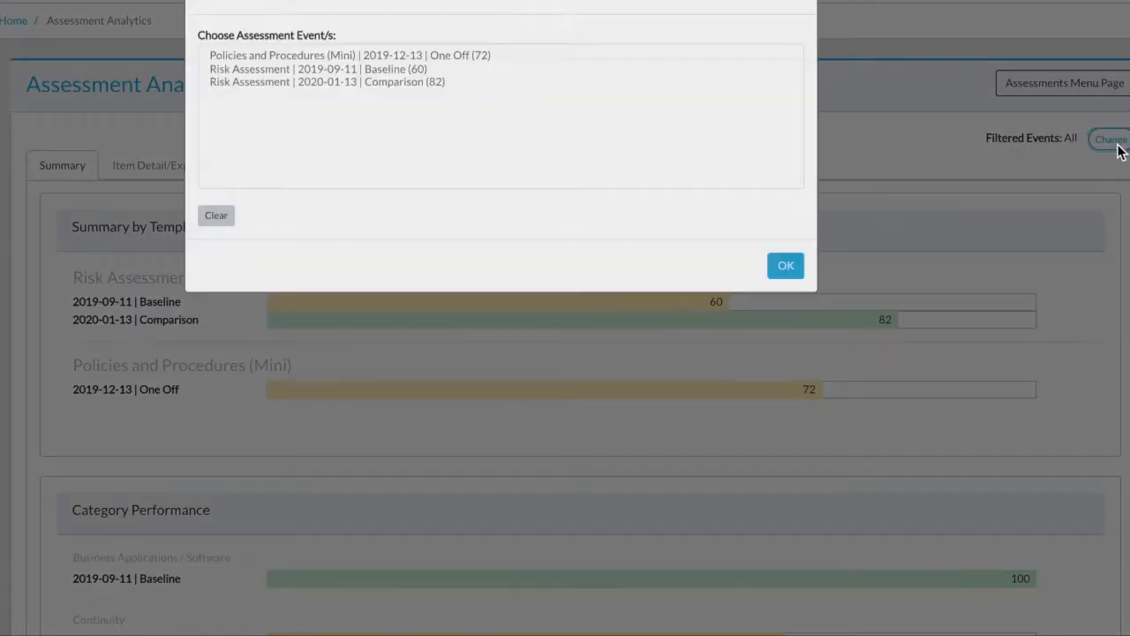
pyautogui.click(316, 83)
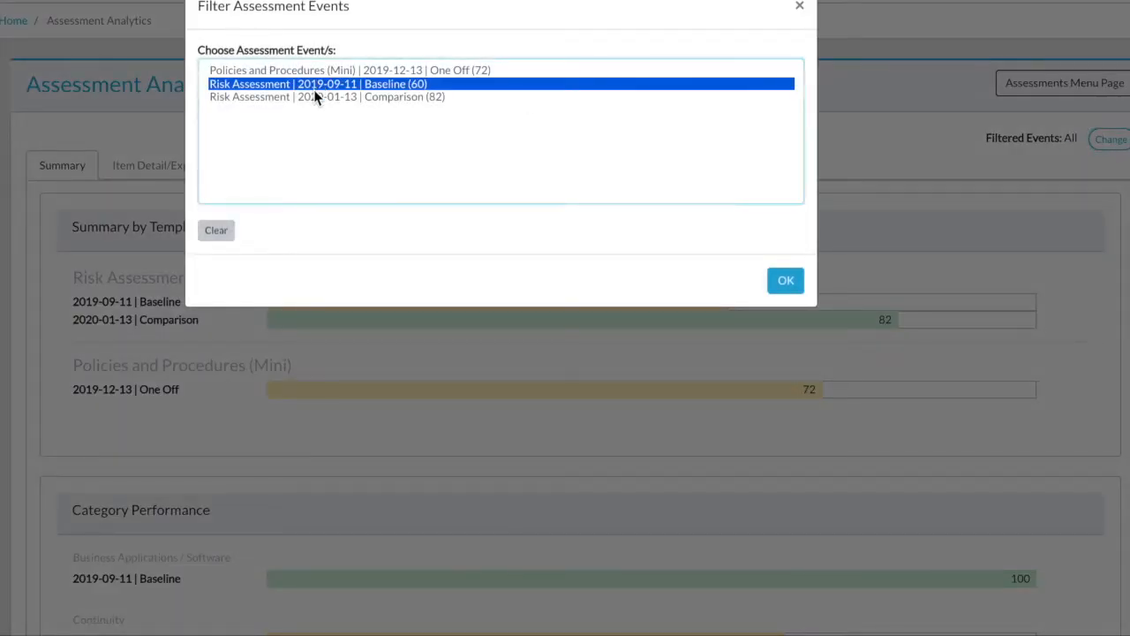
pyautogui.keyDown('ctrl'); pyautogui.click(315, 97); pyautogui.keyUp('ctrl')
pyautogui.click(788, 279)
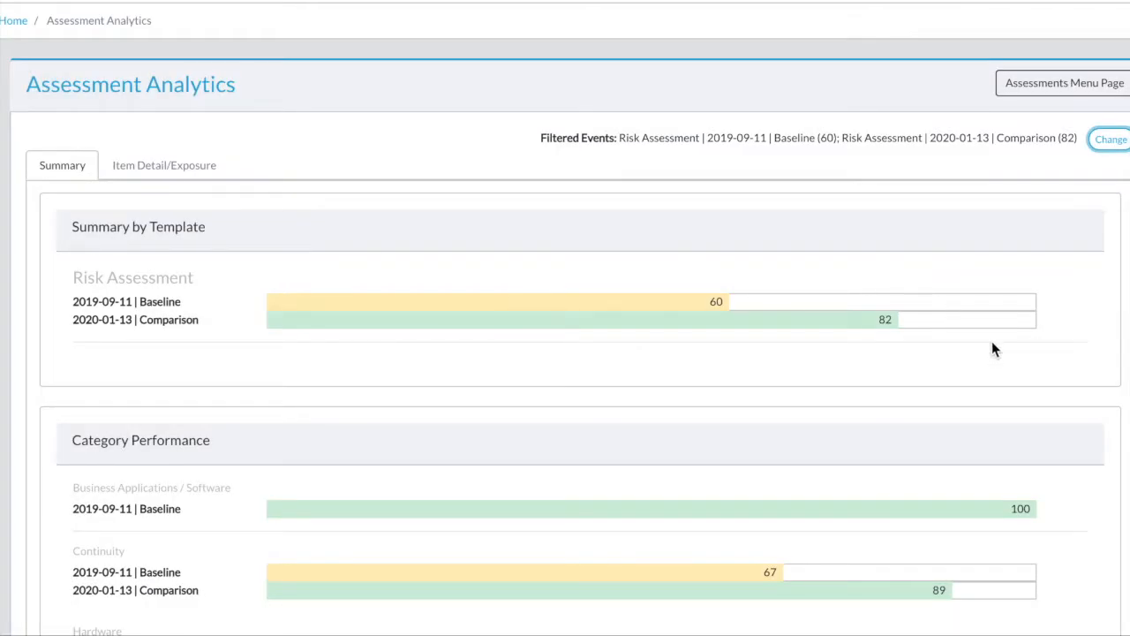
pyautogui.scroll(-2, 993, 344)
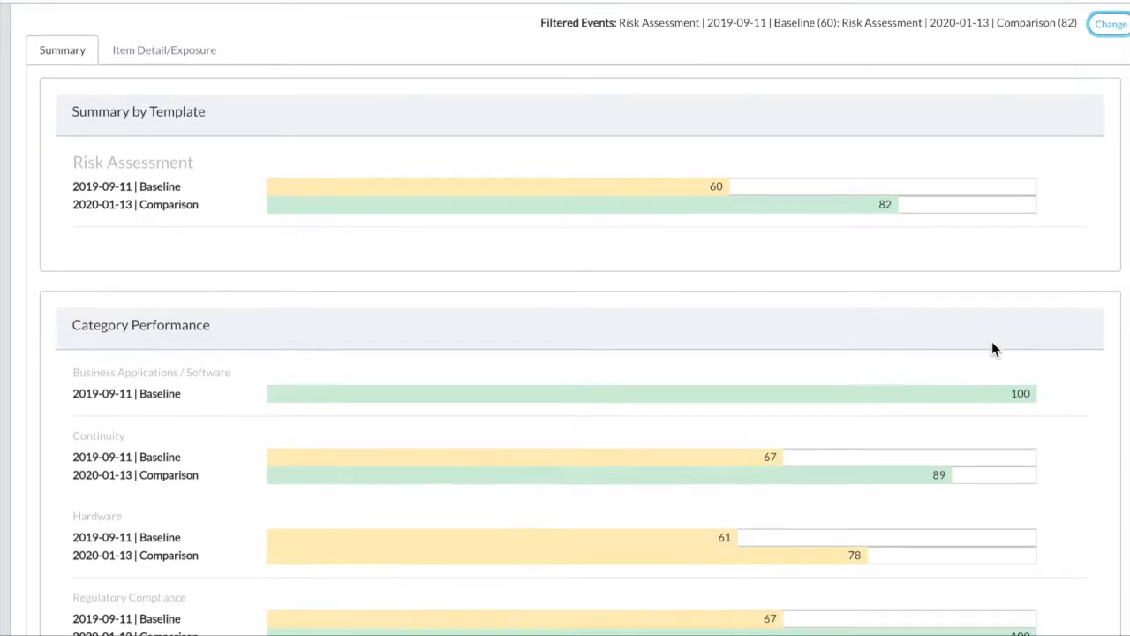
pyautogui.scroll(-2, 991, 345)
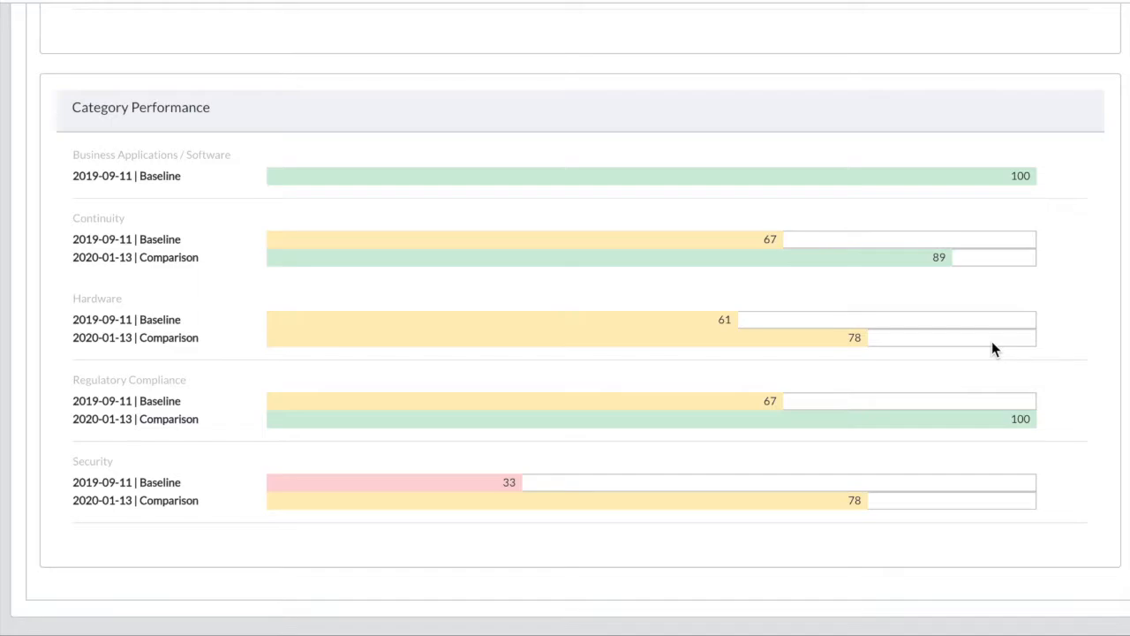
pyautogui.scroll(4, 992, 341)
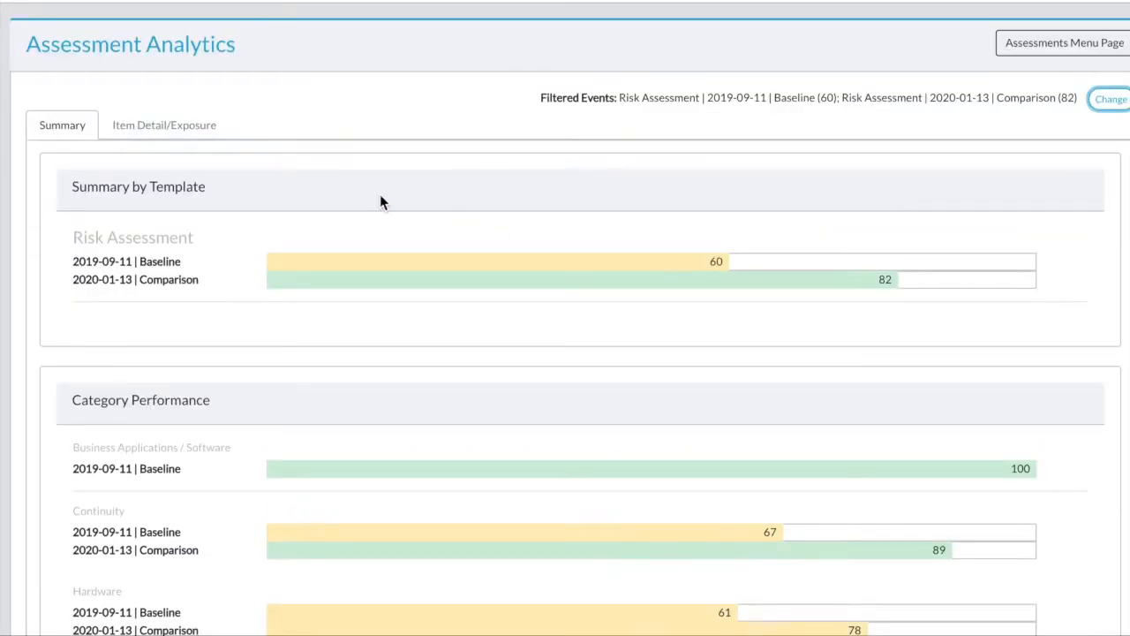
# Show the Item Detail/Exposure report and examine the assessment items in each score group, from Not Applicable to Satisfactory.
pyautogui.click(187, 124)
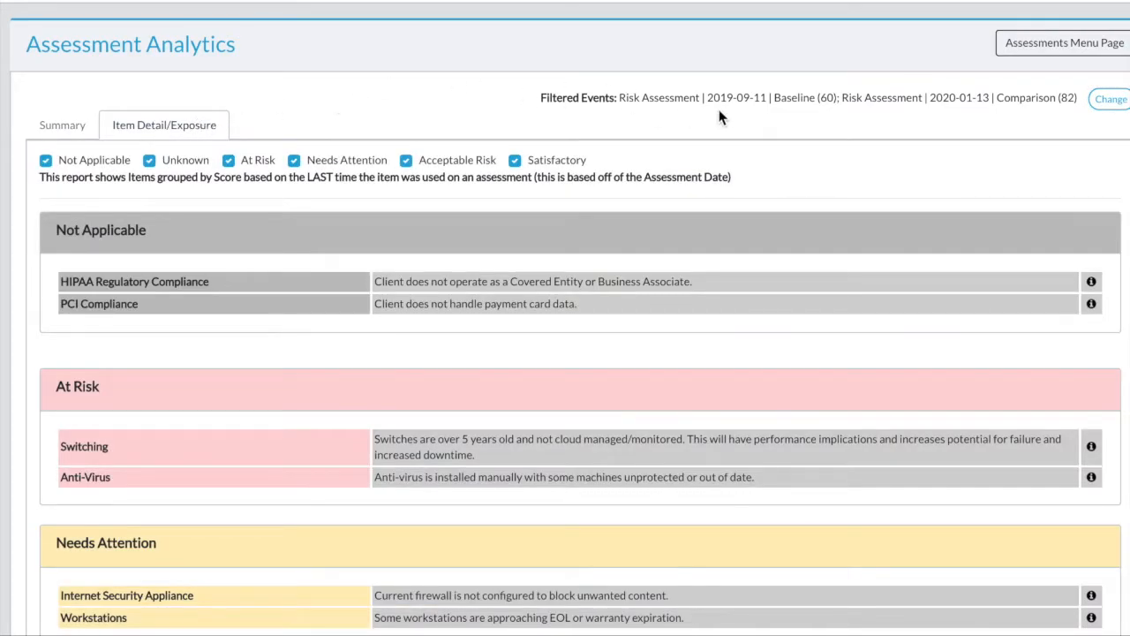
pyautogui.scroll(-2, 963, 208)
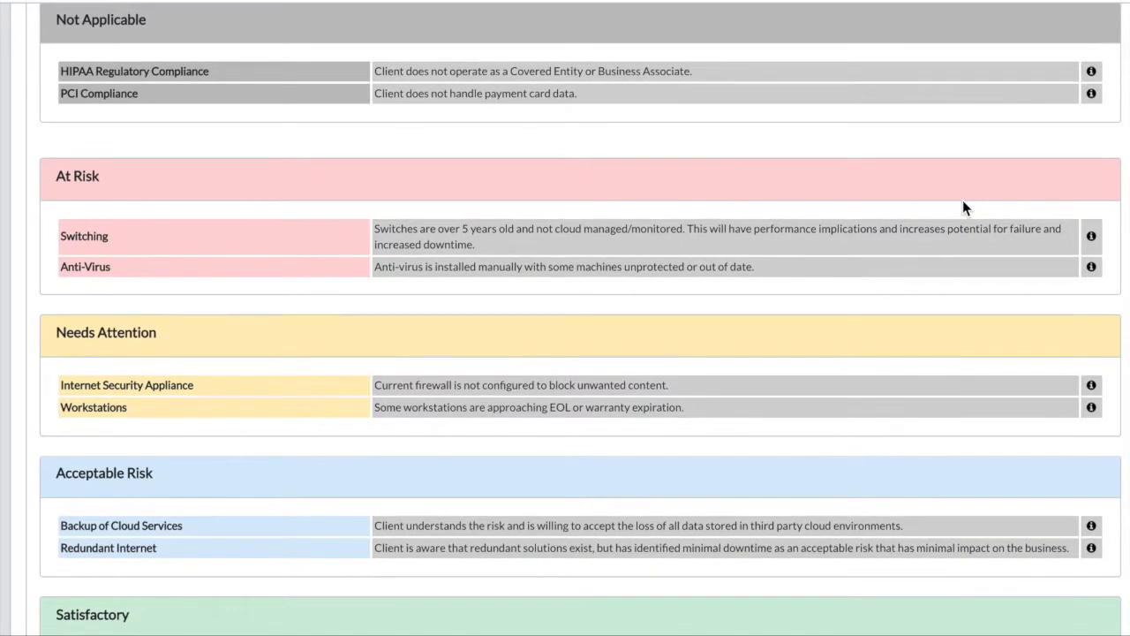
pyautogui.scroll(-2, 963, 208)
pyautogui.scroll(-2, 963, 205)
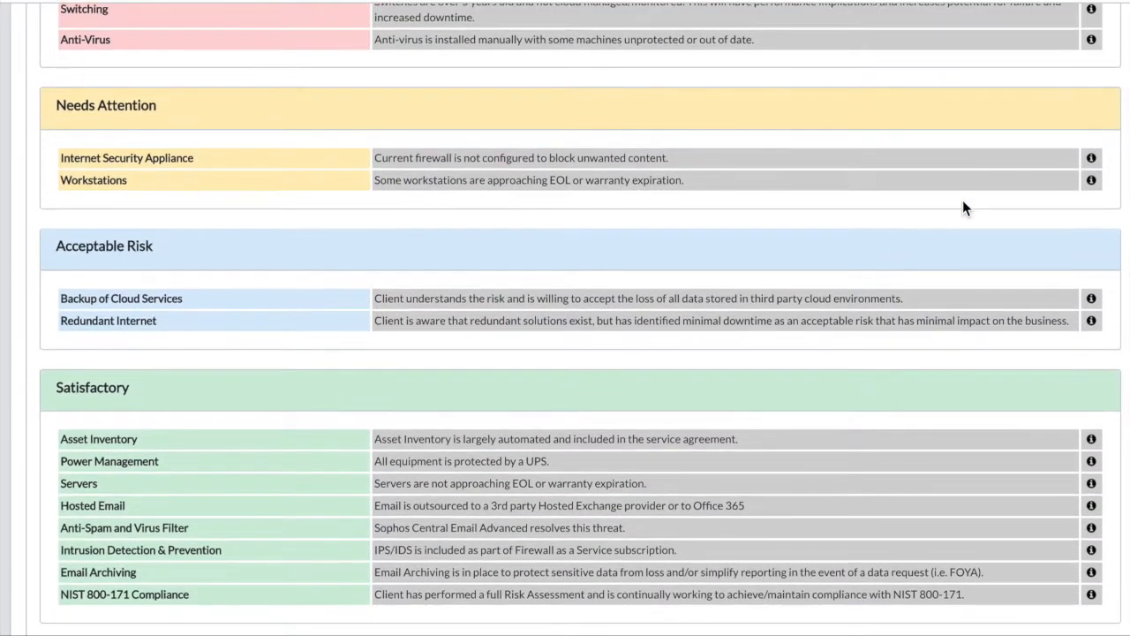
pyautogui.scroll(4, 962, 207)
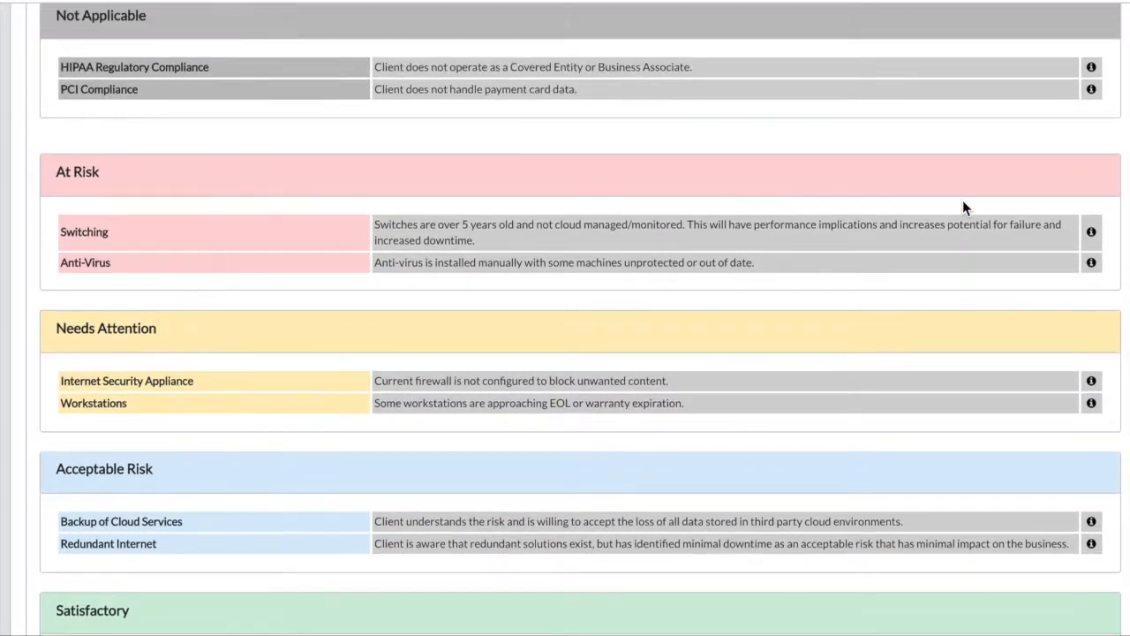
pyautogui.scroll(1, 963, 201)
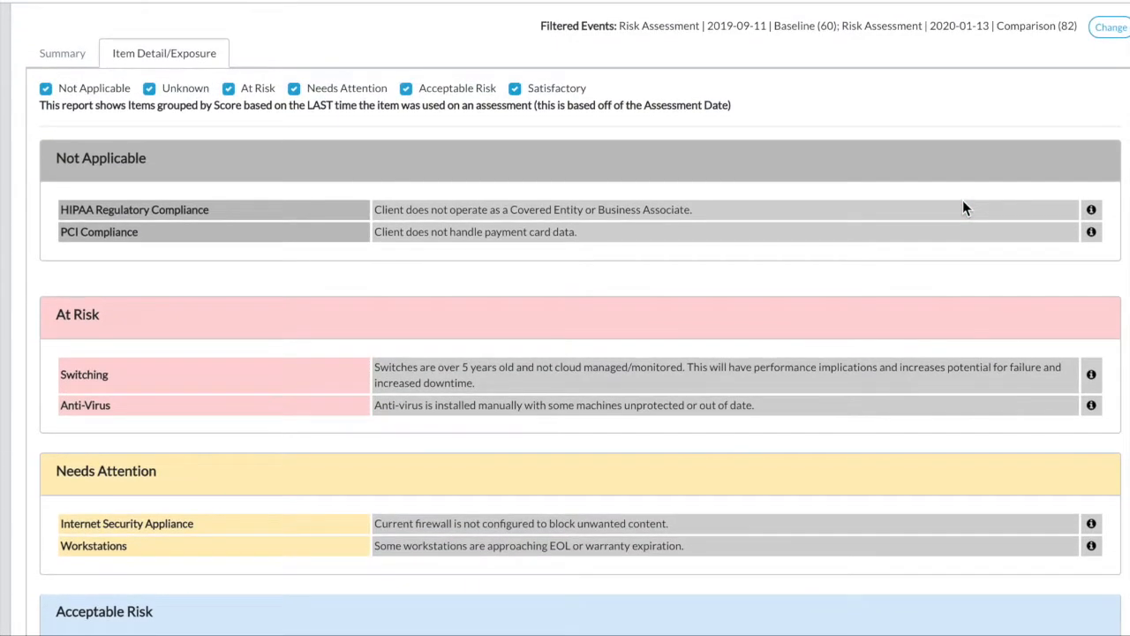
# Toggle the Not Applicable items off and back on in the exposure report, and look through the score groups.
pyautogui.click(45, 89)
pyautogui.click(45, 87)
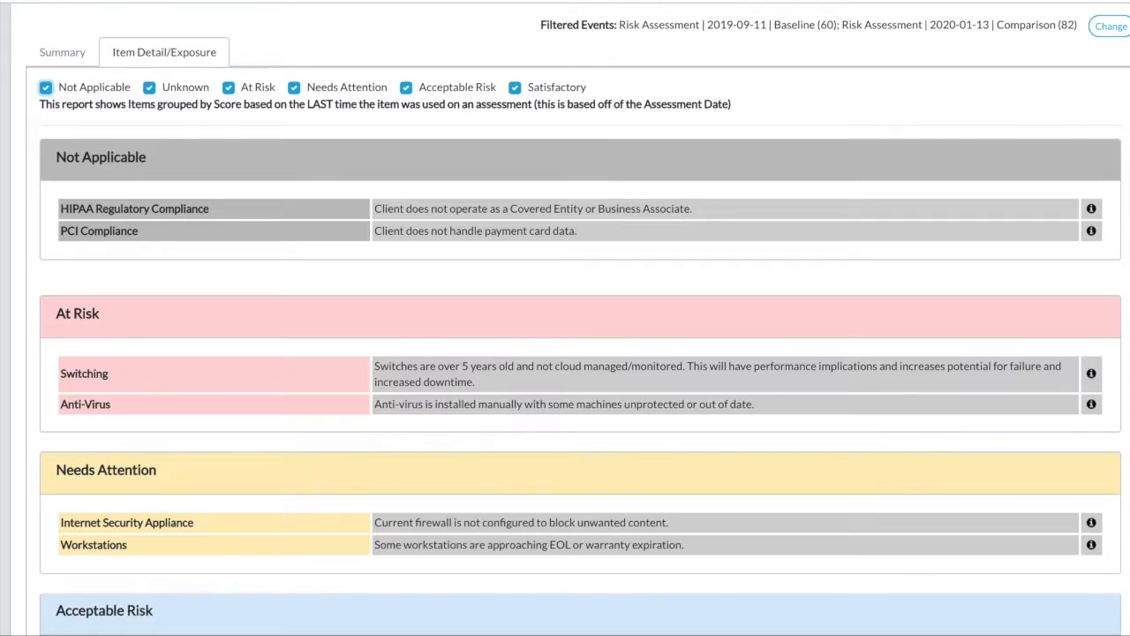
pyautogui.scroll(-1, 565, 318)
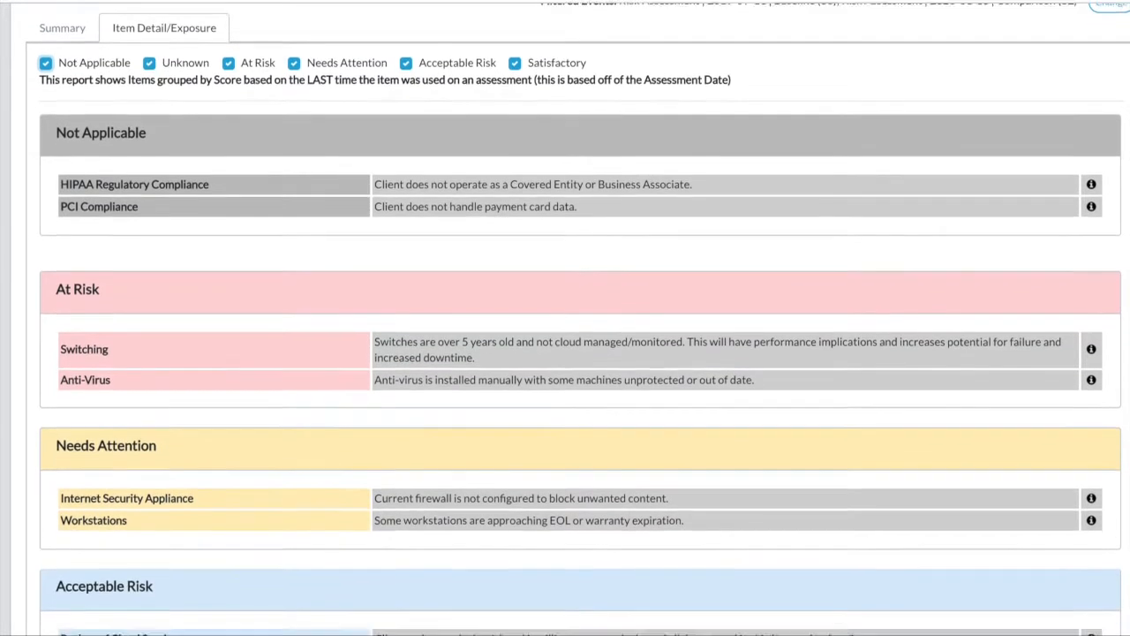
pyautogui.scroll(-1, 565, 318)
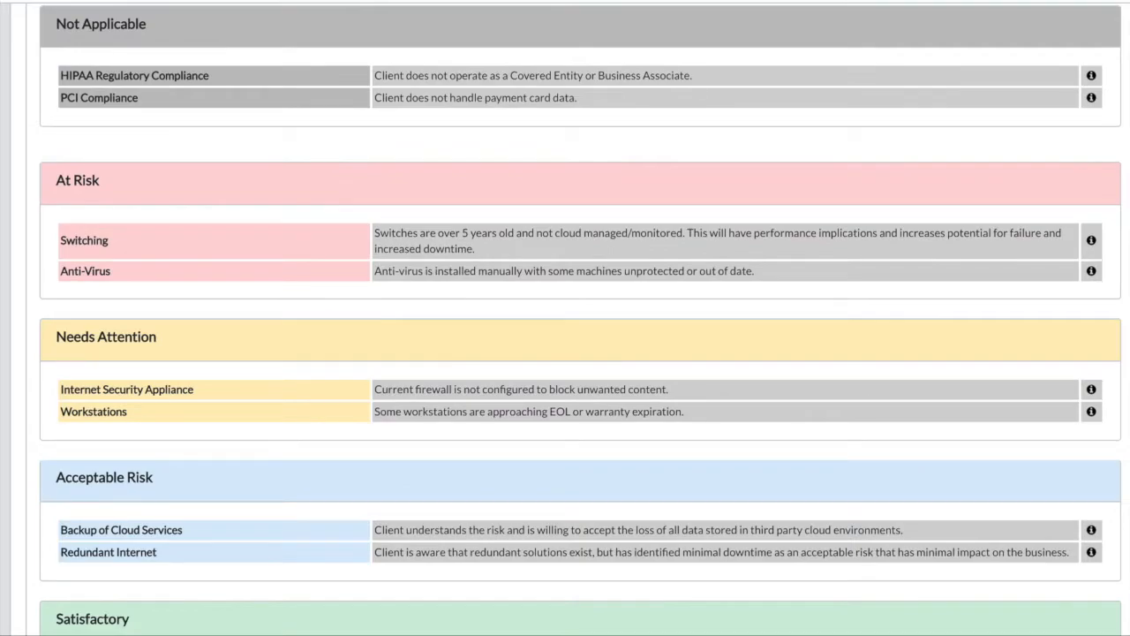
pyautogui.scroll(-1, 565, 318)
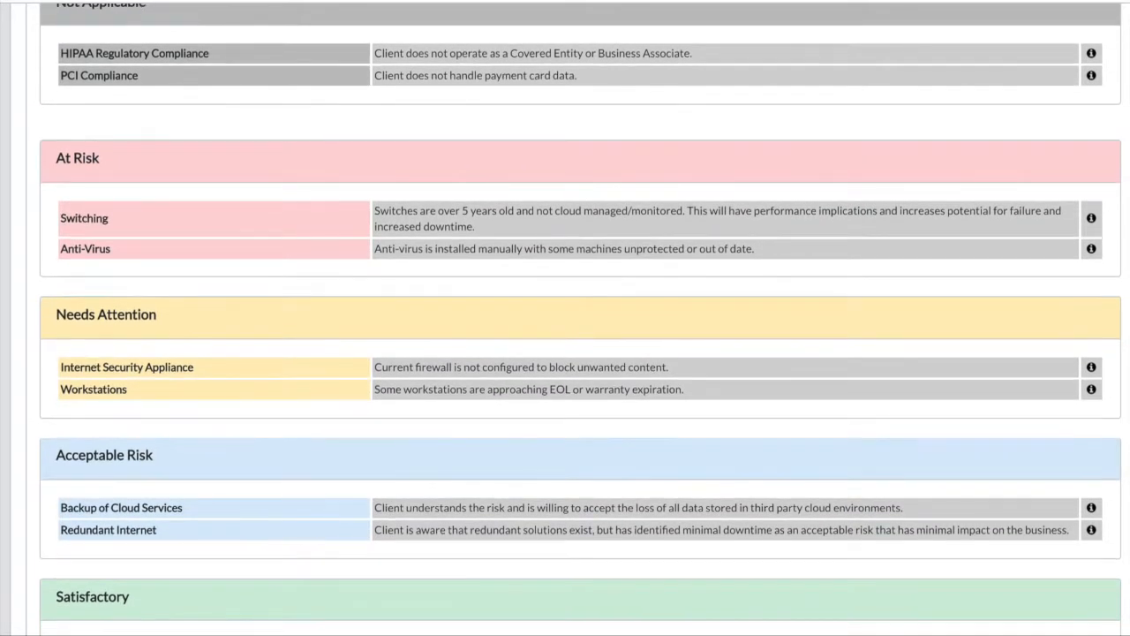
pyautogui.scroll(1, 581, 319)
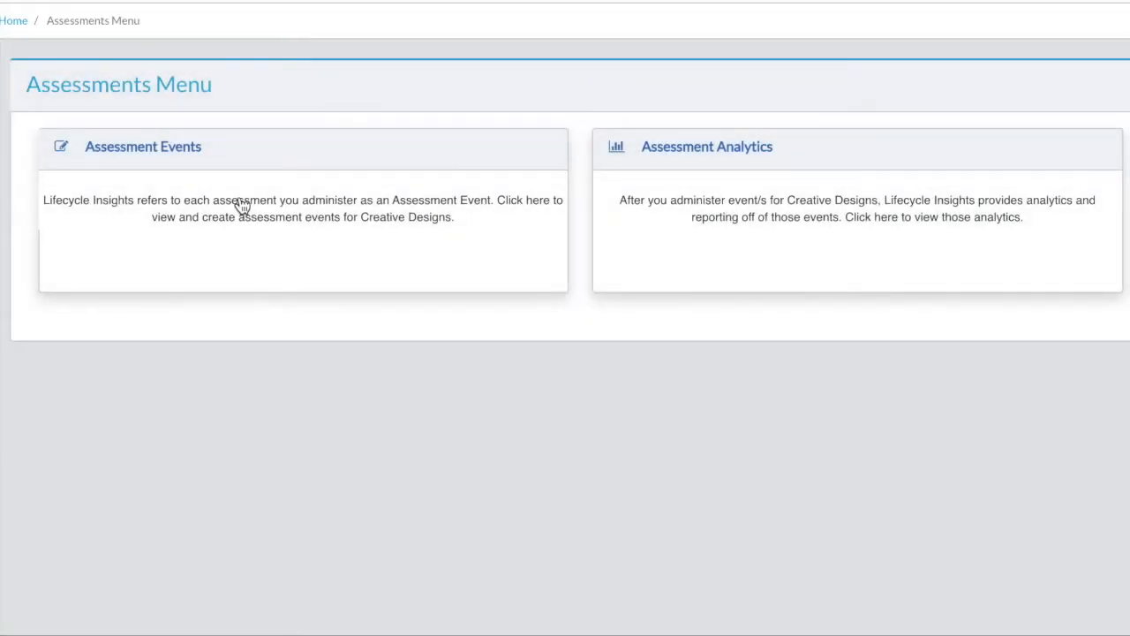
# From the assessment events, generate a Grayscale Theme report for Policies and Procedures (Mini) with the dmc_logo5.png logo.
pyautogui.click(241, 204)
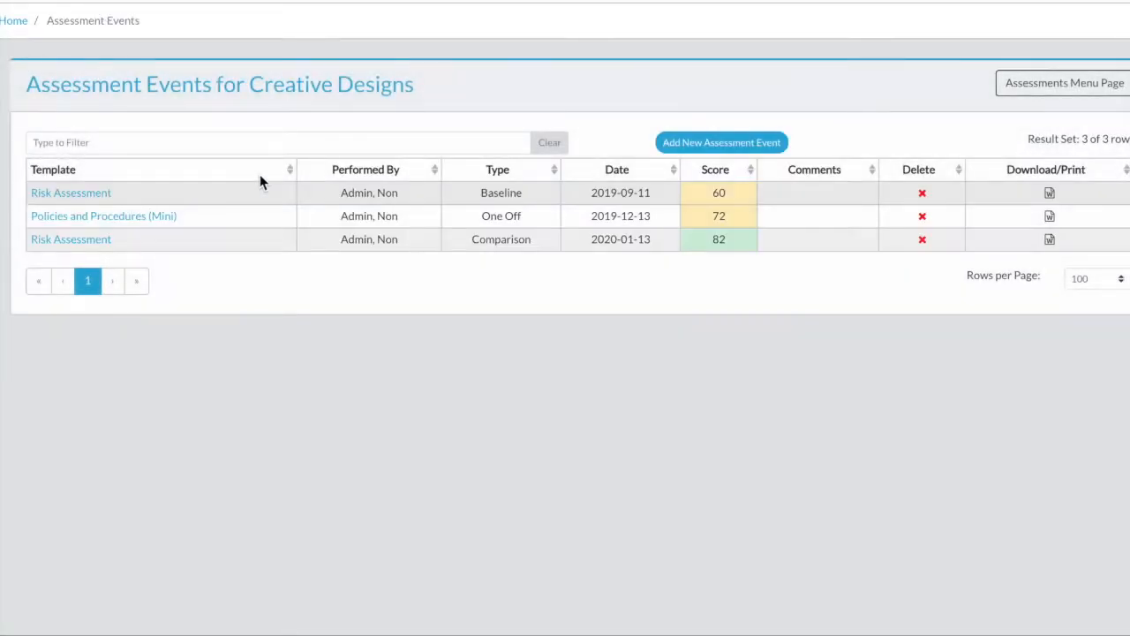
pyautogui.click(1050, 219)
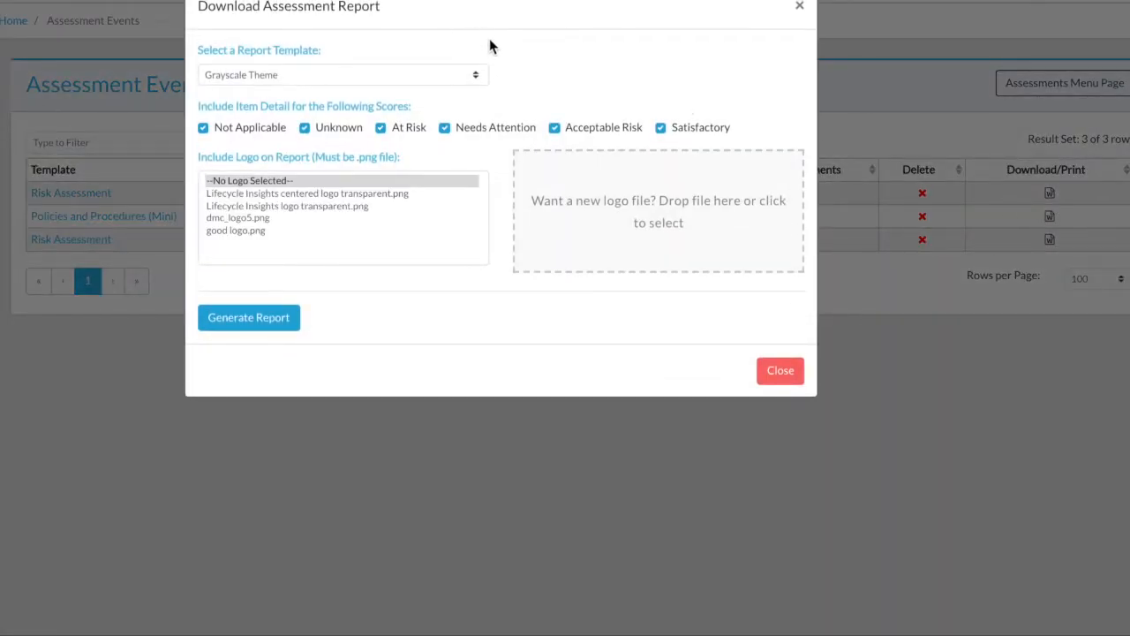
pyautogui.click(475, 76)
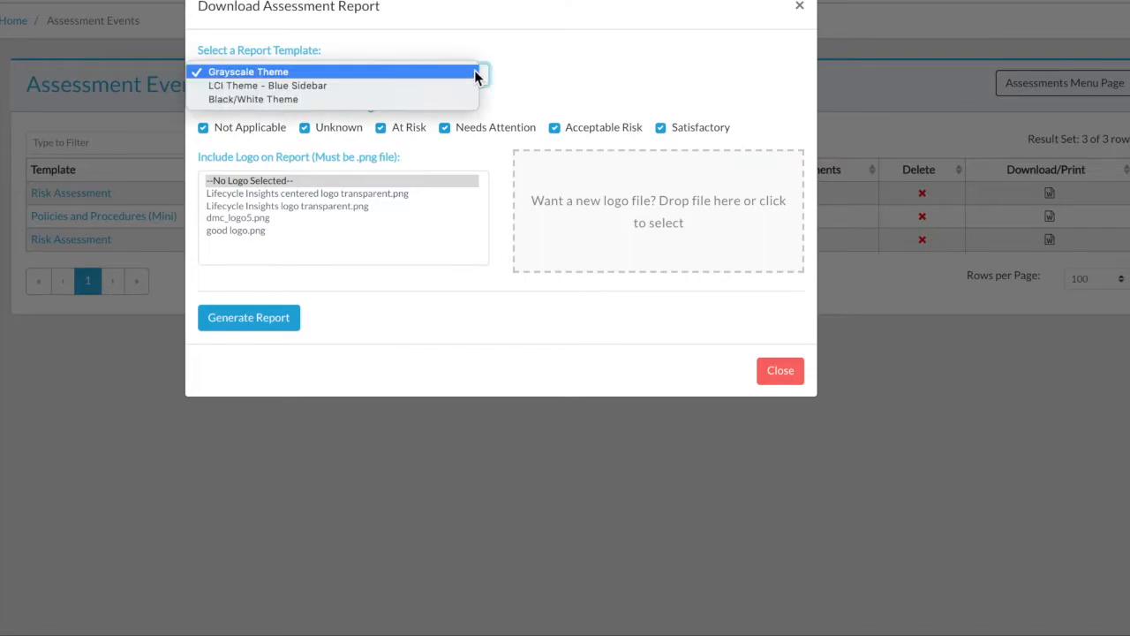
pyautogui.click(475, 76)
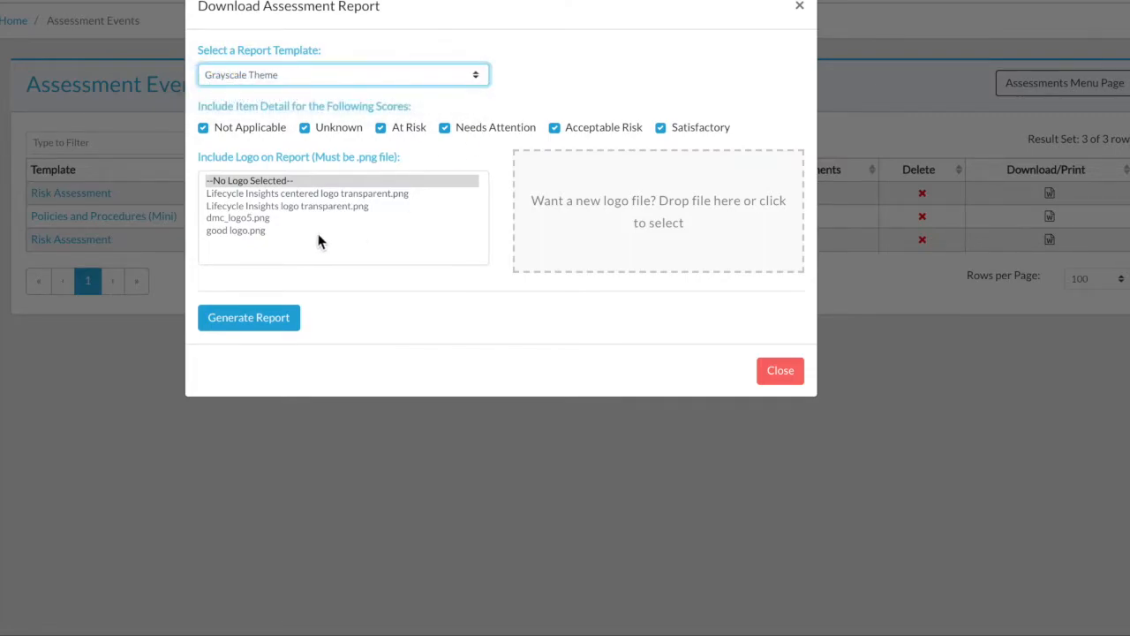
pyautogui.click(247, 217)
pyautogui.click(262, 323)
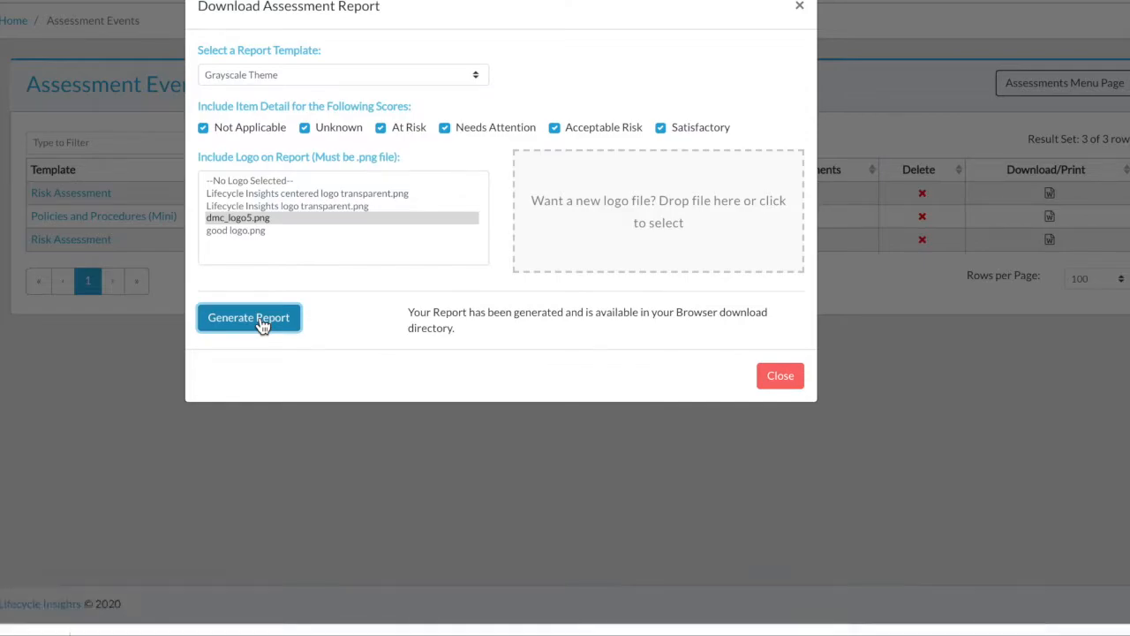
# Regenerate the report without item detail for Not Applicable scores, close the report dialog and look through the report document.
pyautogui.click(203, 127)
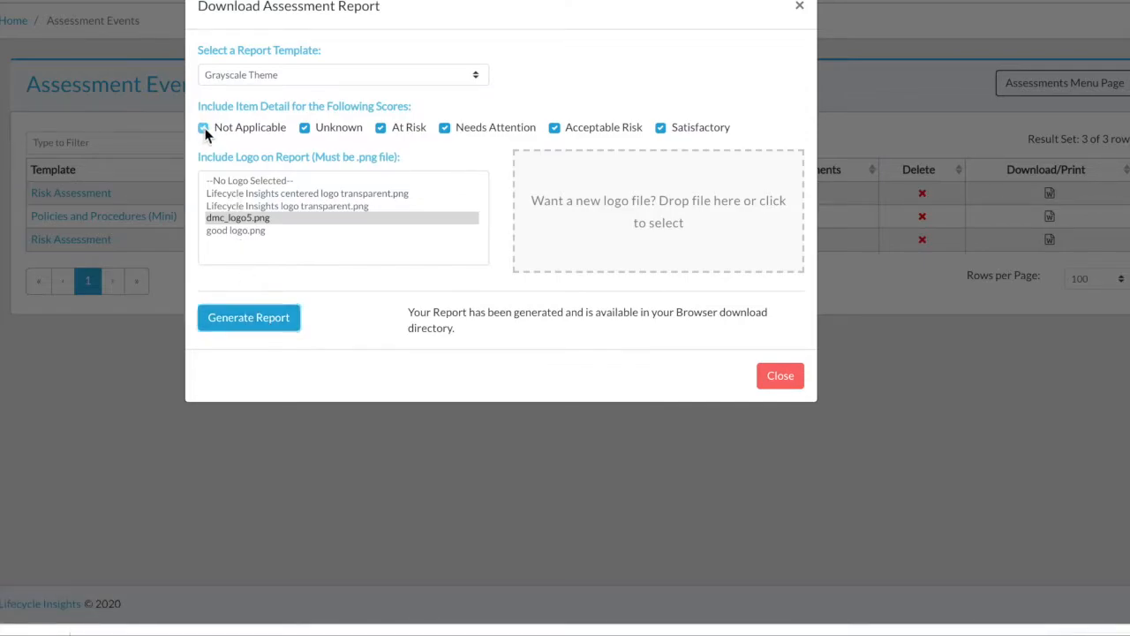
pyautogui.click(269, 323)
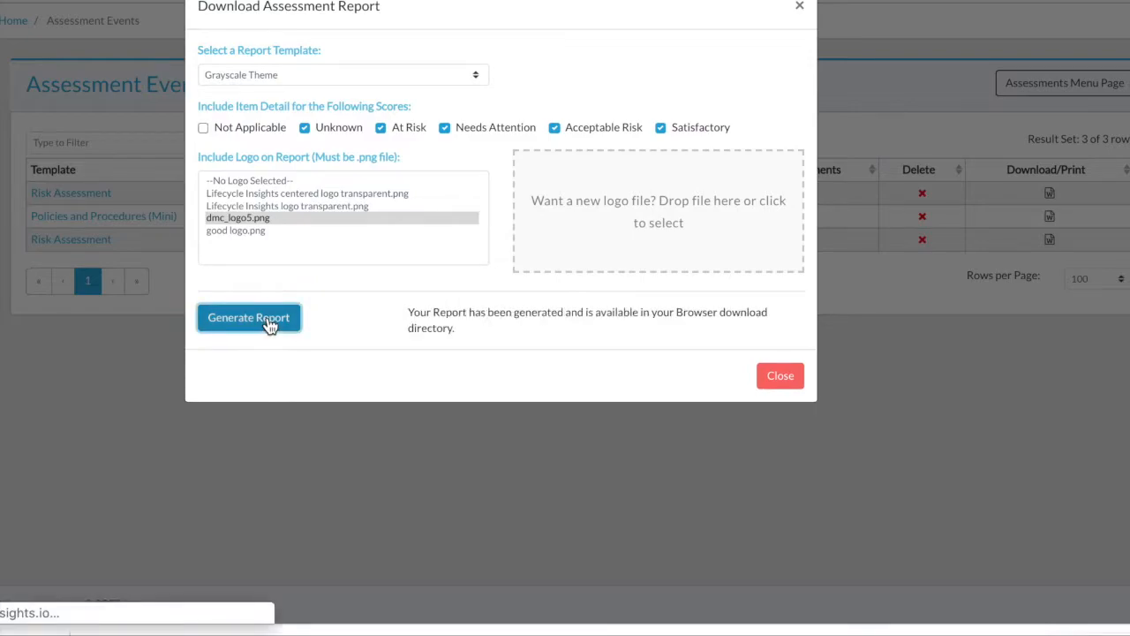
pyautogui.click(801, 8)
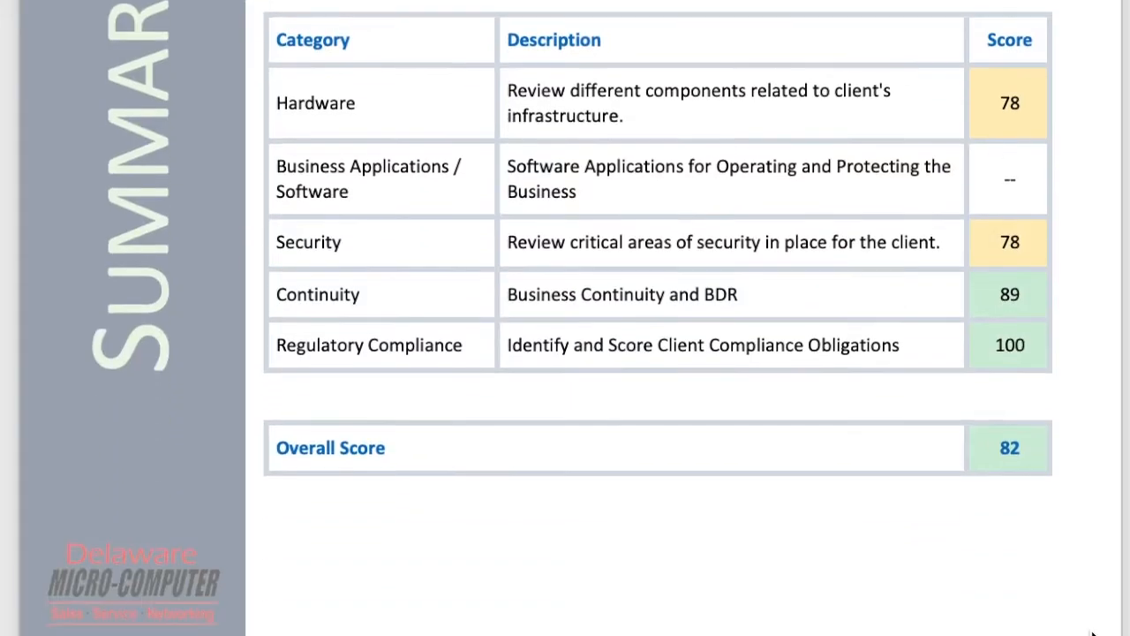
pyautogui.scroll(-5, 1094, 634)
pyautogui.scroll(-10, 1093, 634)
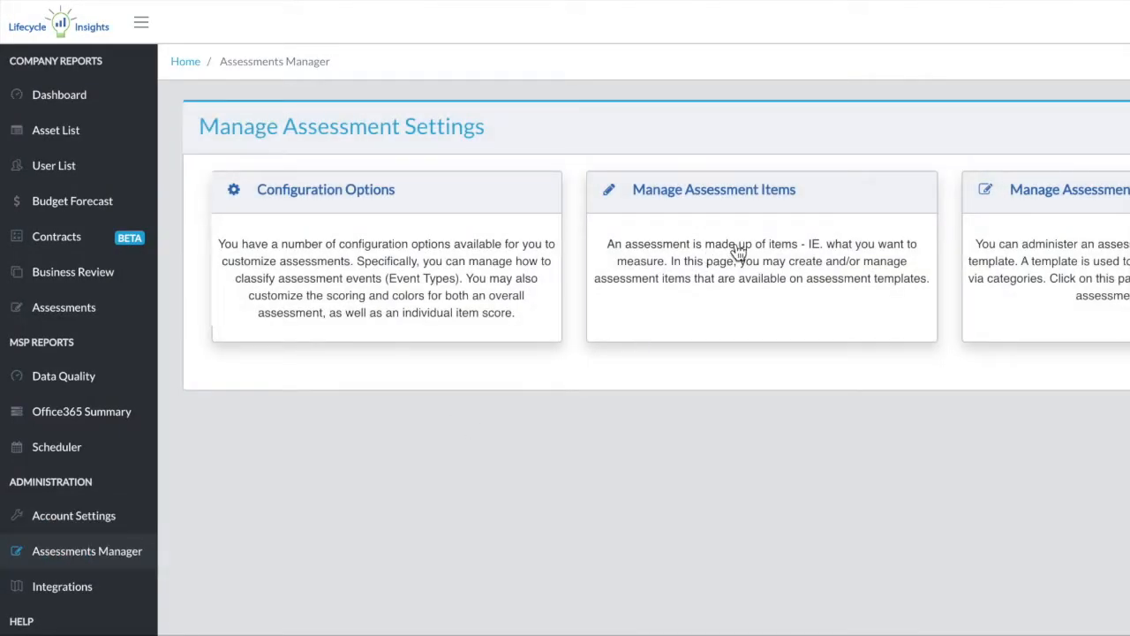
# In the assessment management area, open the shared Lifecycle DFLT Assessment template and examine the items in all its expanded categories.
pyautogui.click(739, 252)
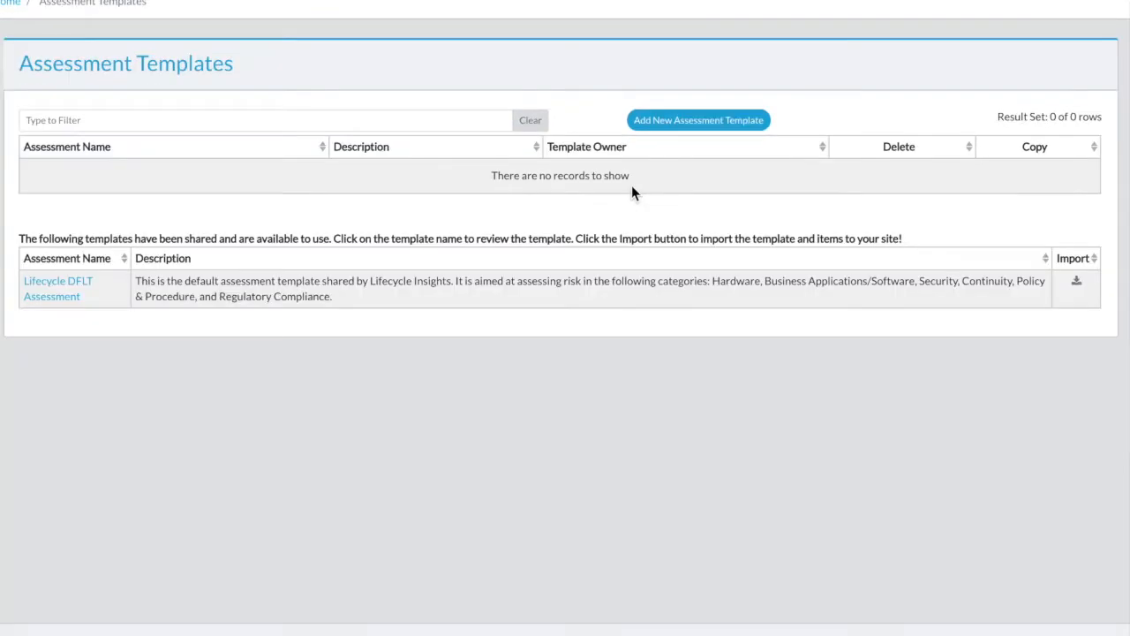
pyautogui.click(55, 288)
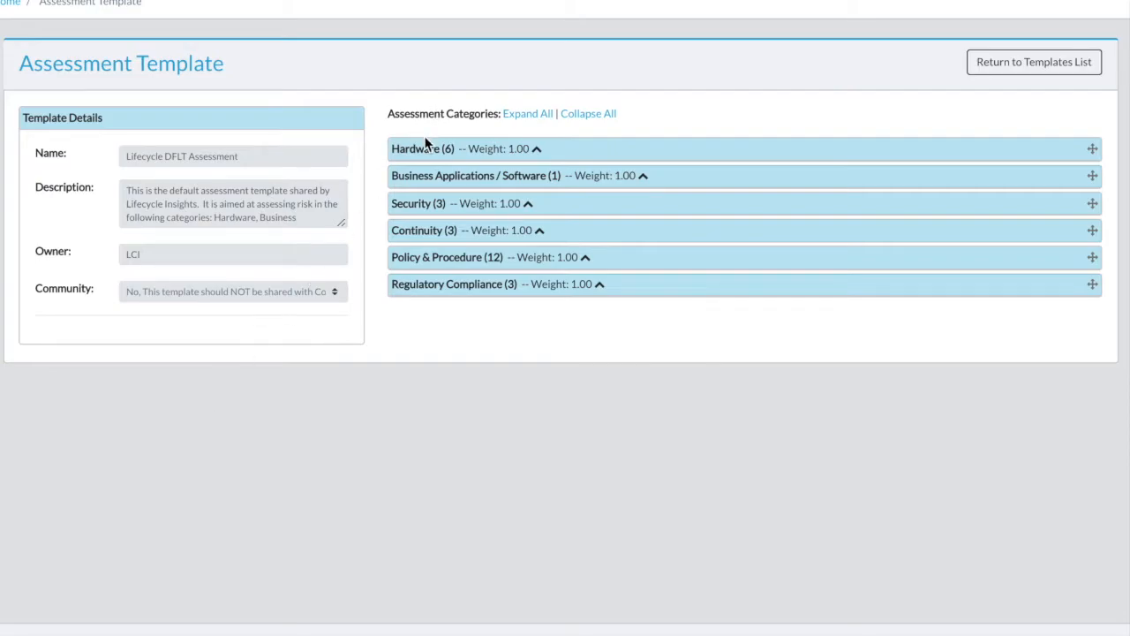
pyautogui.click(529, 115)
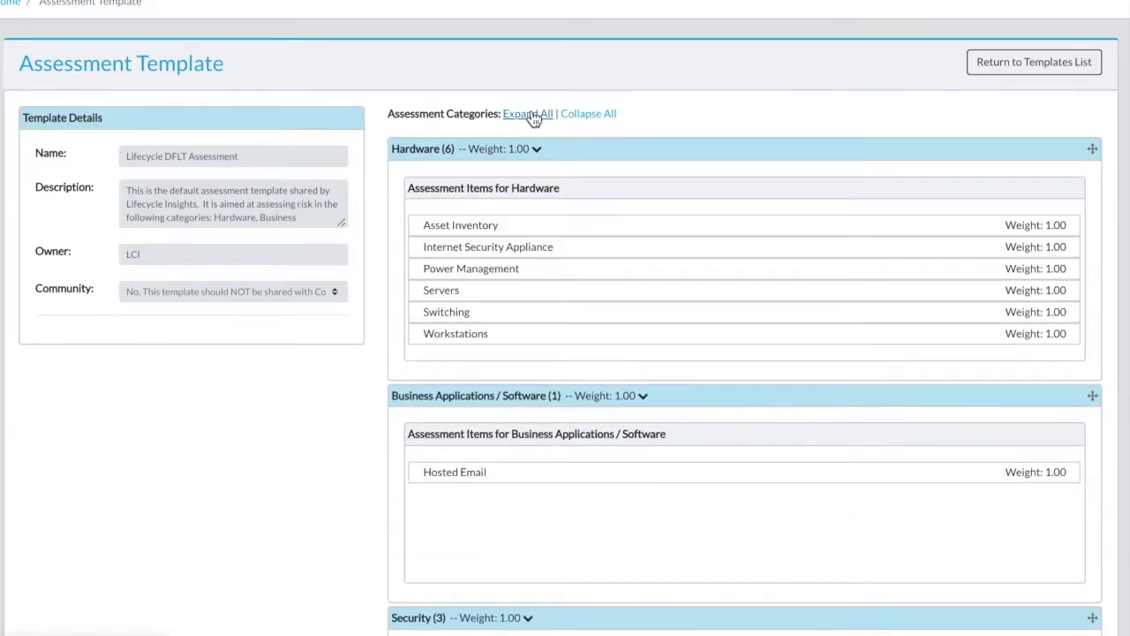
pyautogui.scroll(-8, 552, 292)
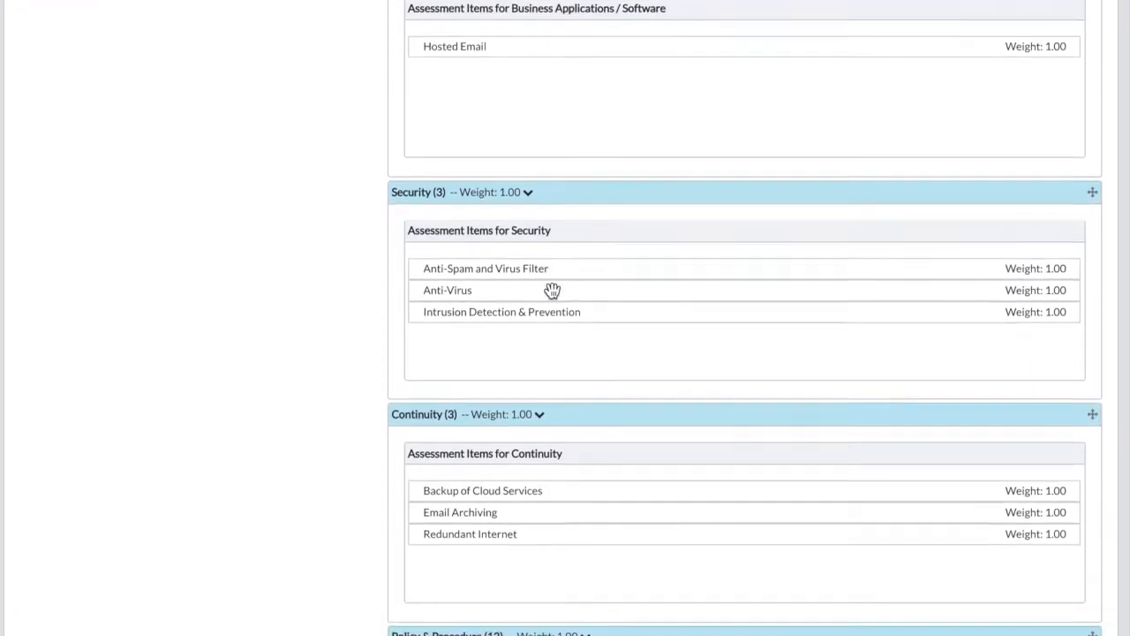
pyautogui.scroll(-4, 552, 291)
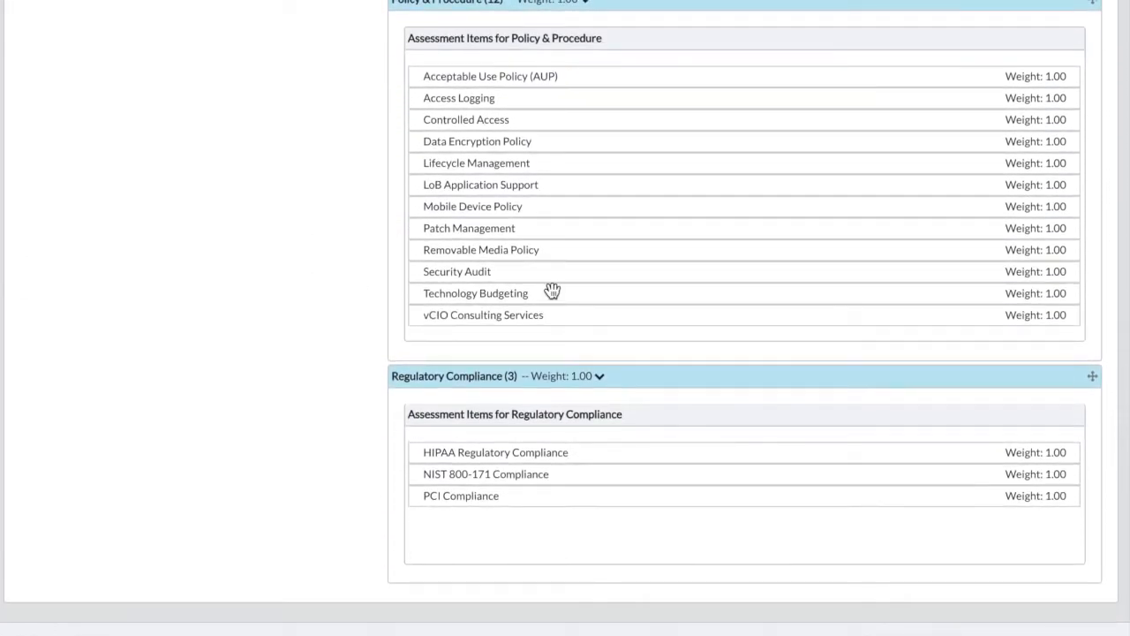
pyautogui.scroll(1, 552, 292)
pyautogui.scroll(9, 552, 291)
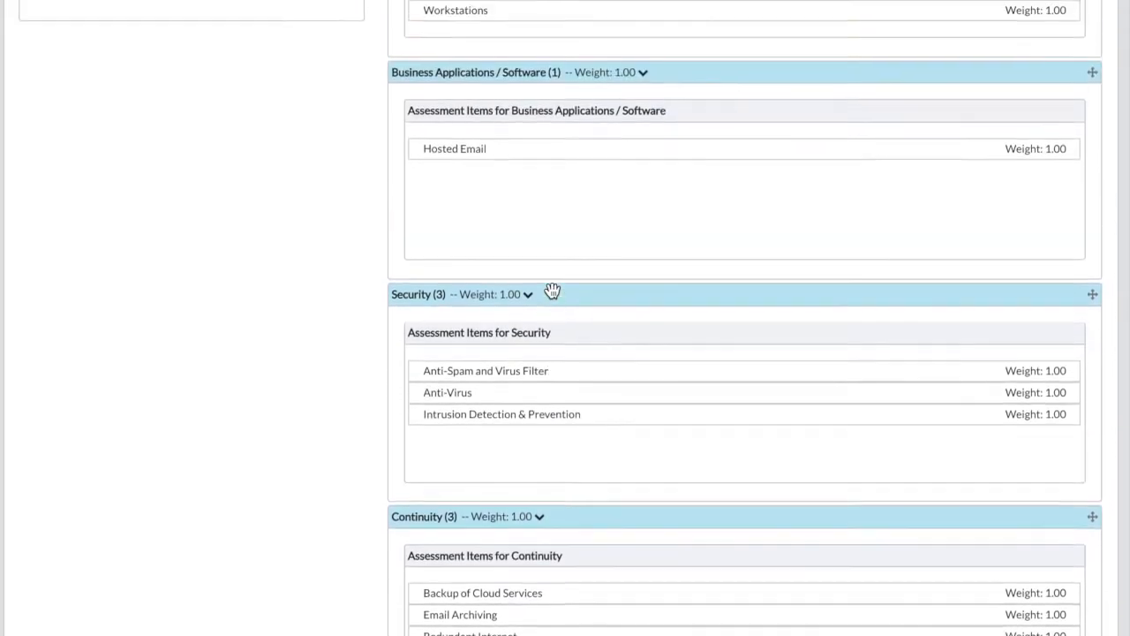
pyautogui.scroll(2, 552, 292)
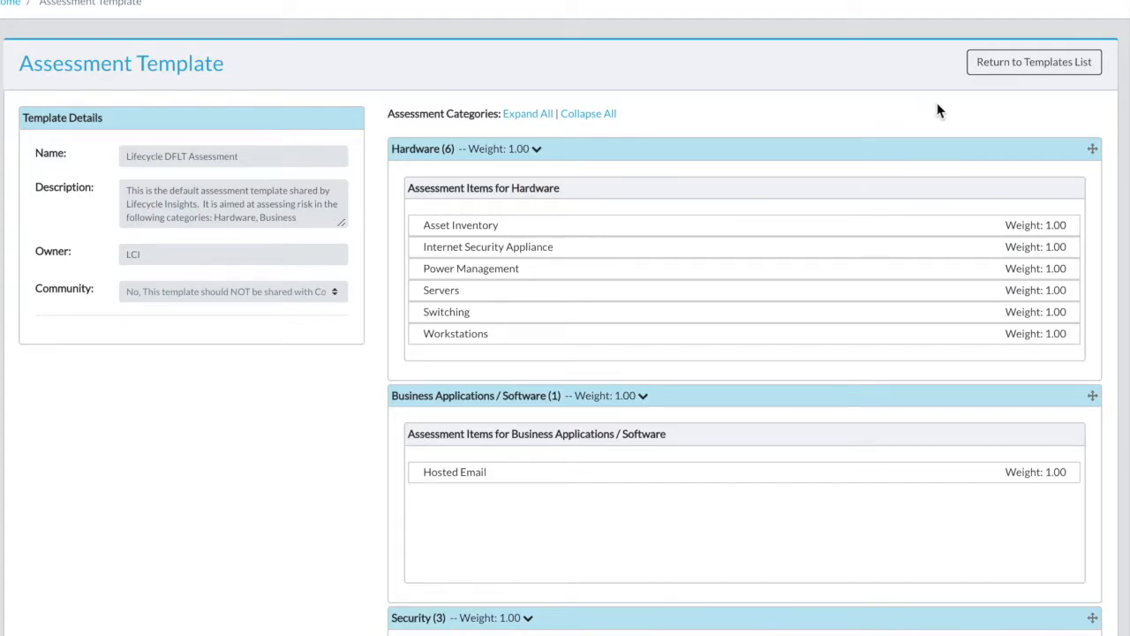
# Return to the templates list, import the shared Lifecycle DFLT Assessment template, and look through the assessment items list.
pyautogui.click(994, 60)
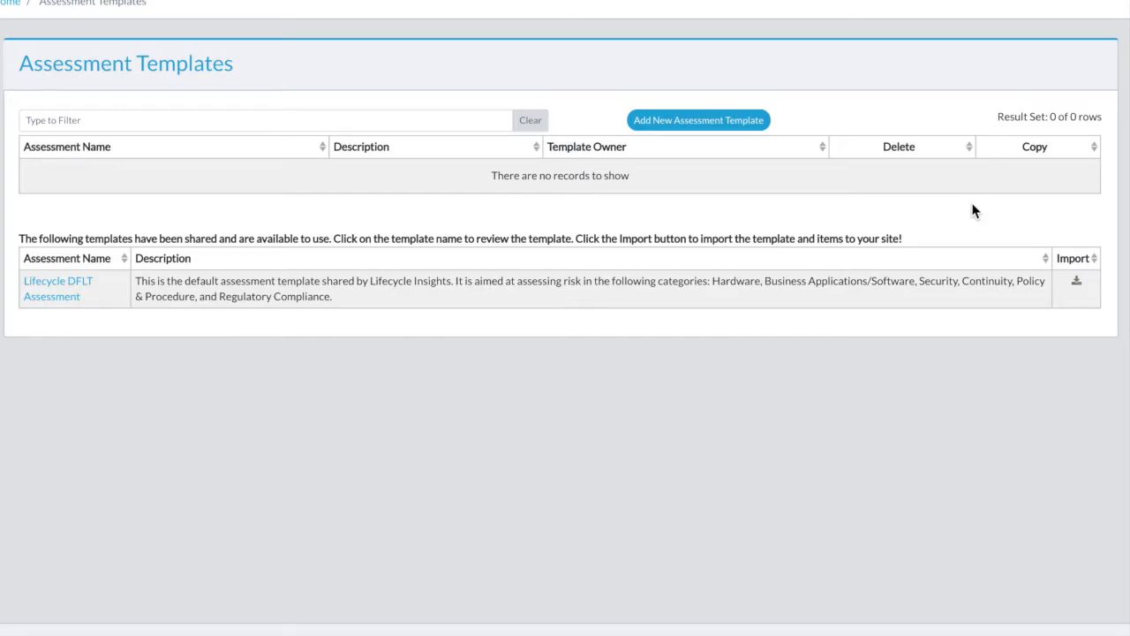
pyautogui.click(1076, 281)
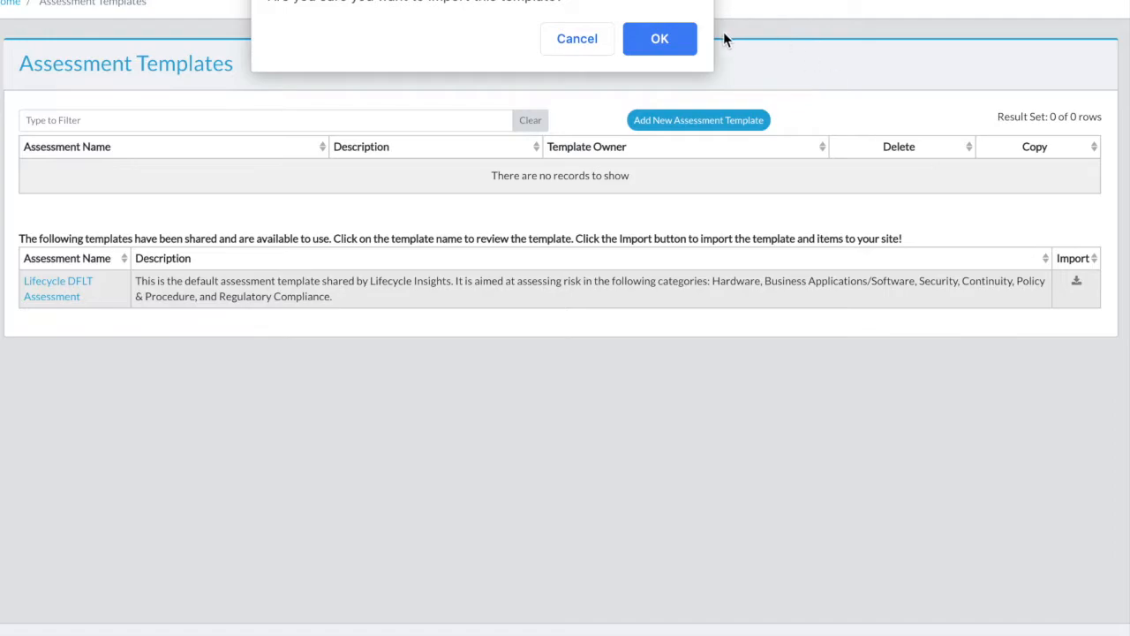
pyautogui.click(669, 39)
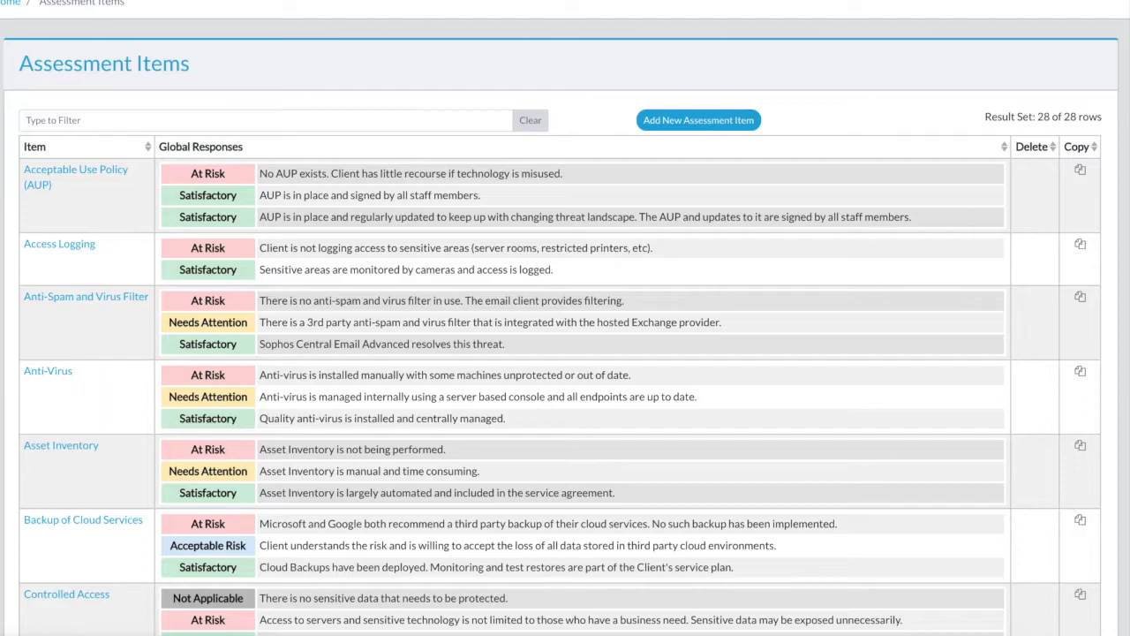
pyautogui.scroll(-20, 138, 494)
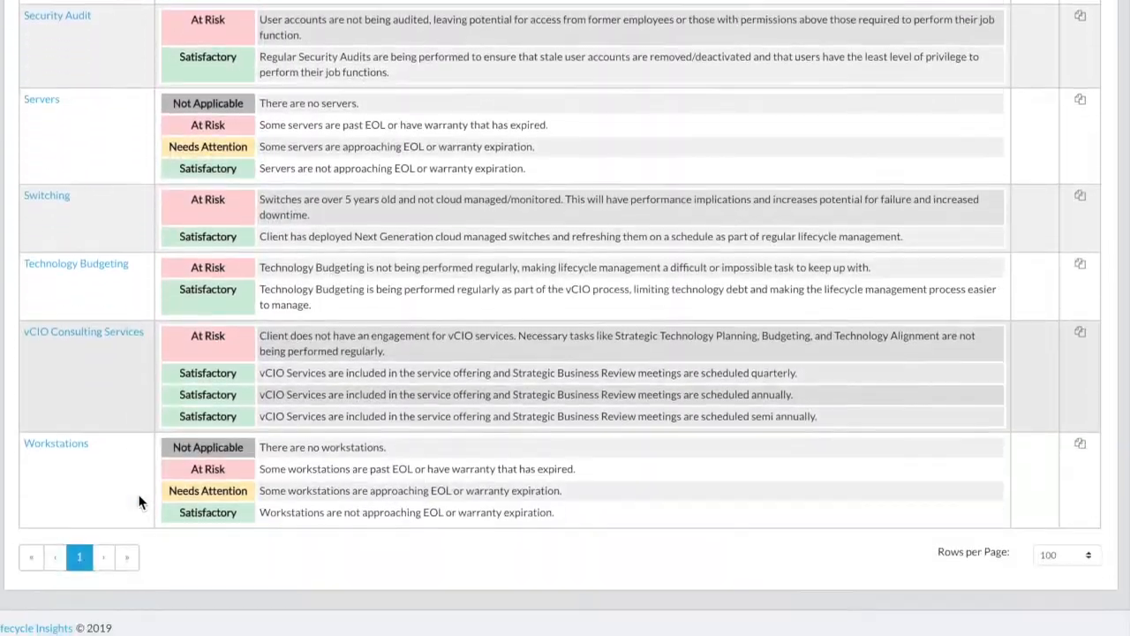
pyautogui.scroll(20, 138, 494)
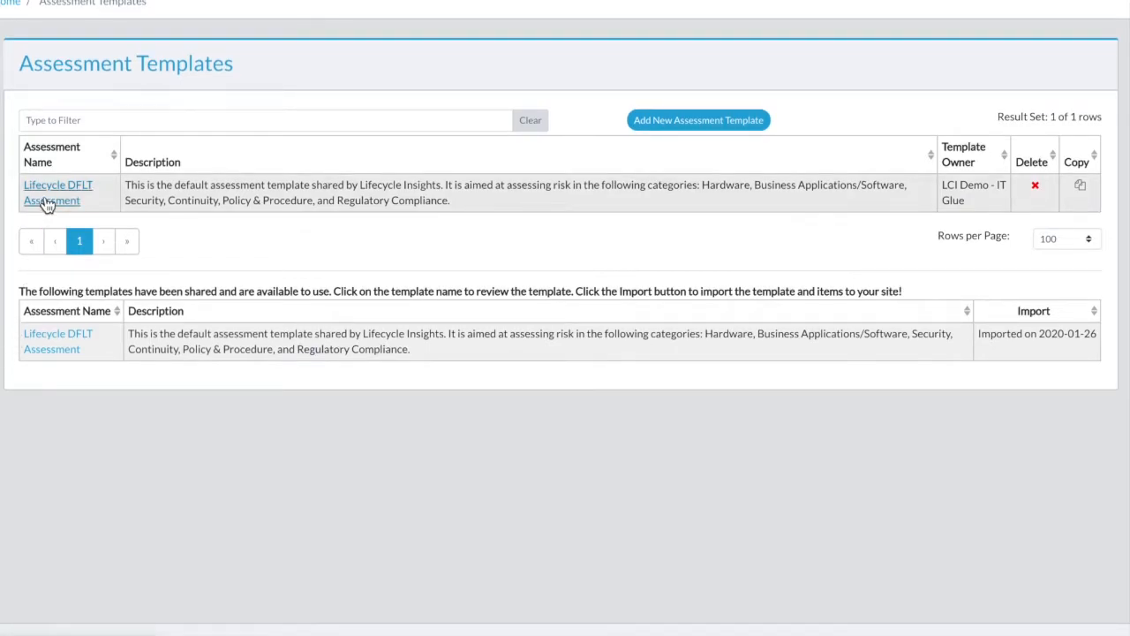
# In the imported Lifecycle DFLT Assessment template, expand all categories and move Hardware below Business Applications / Software.
pyautogui.click(49, 201)
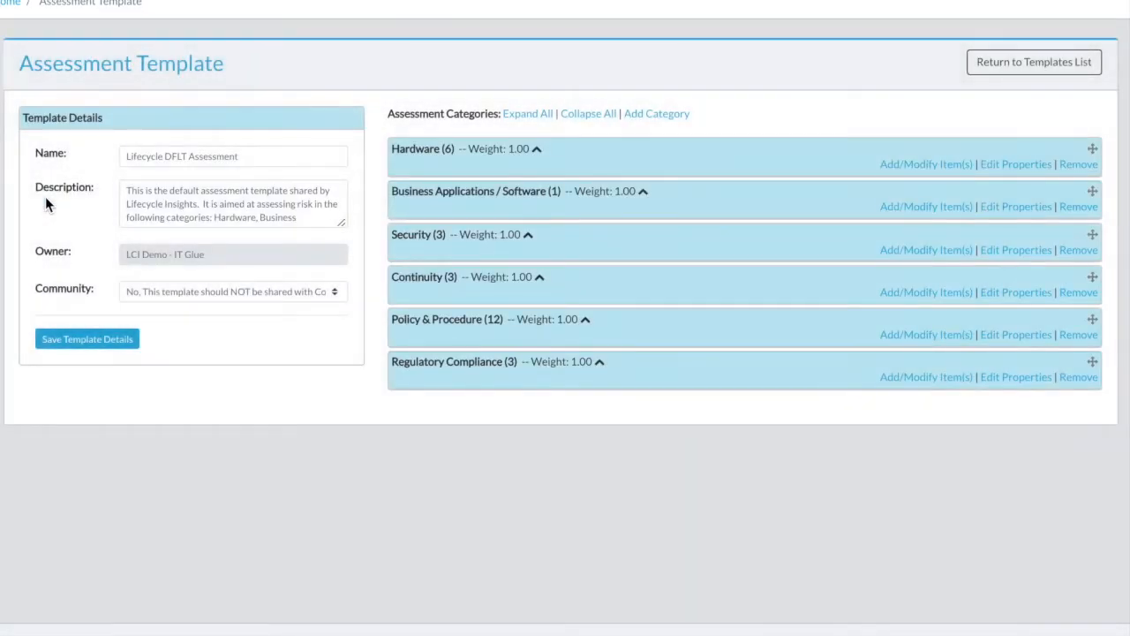
pyautogui.click(528, 122)
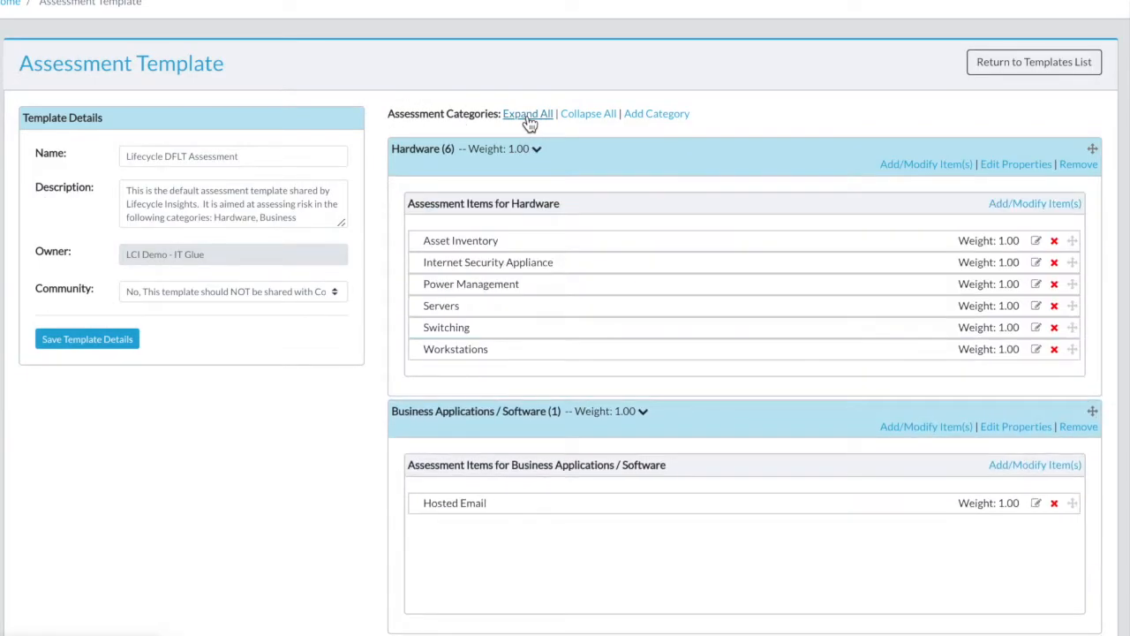
pyautogui.moveTo(567, 150); pyautogui.dragTo(568, 419)
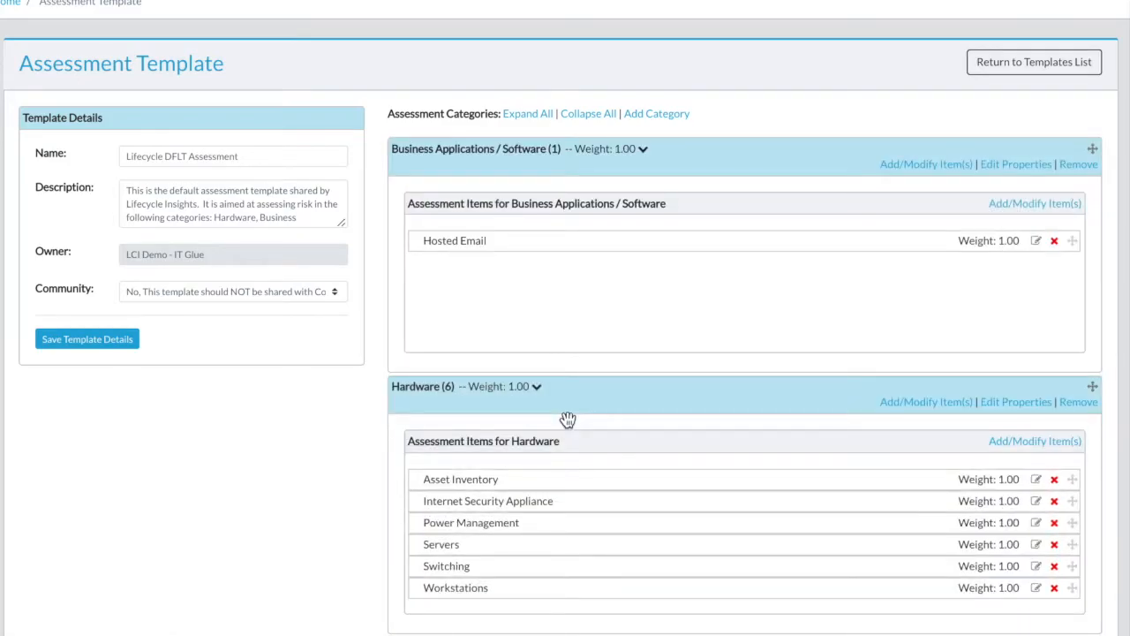
# Try a weight of 2 in the Hardware category's properties and discard the change.
pyautogui.click(1009, 401)
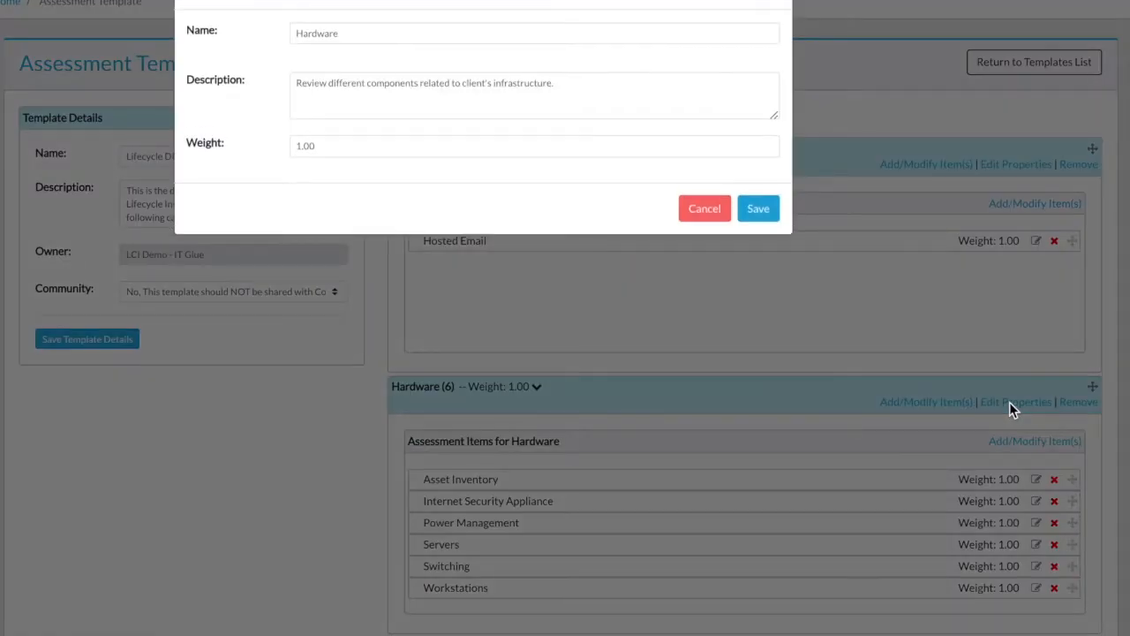
pyautogui.click(752, 146)
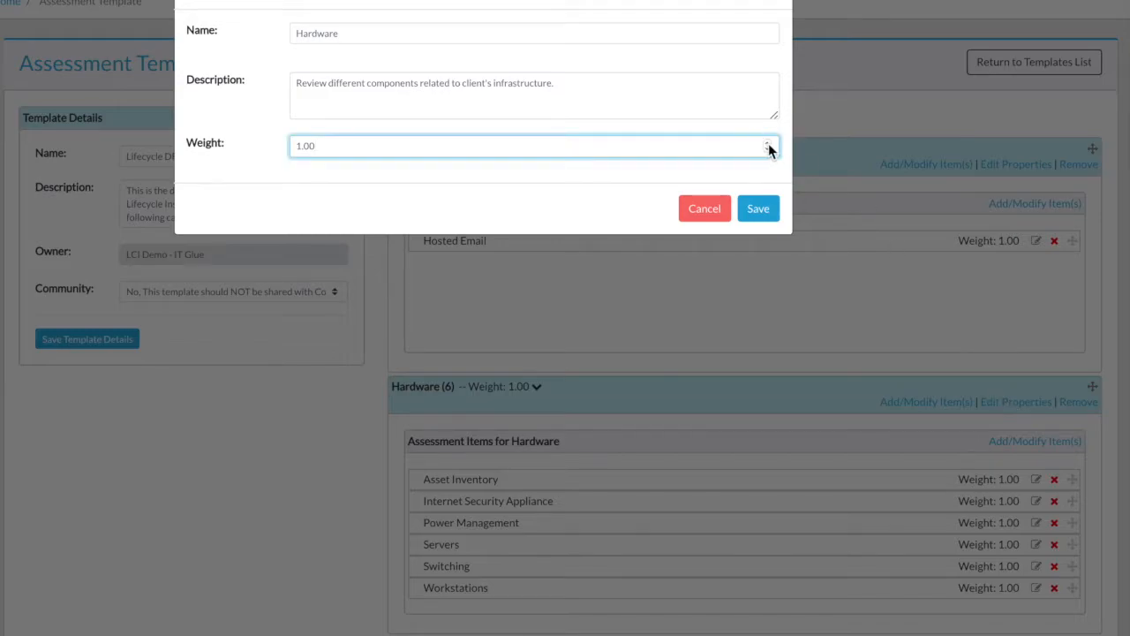
pyautogui.click(768, 143)
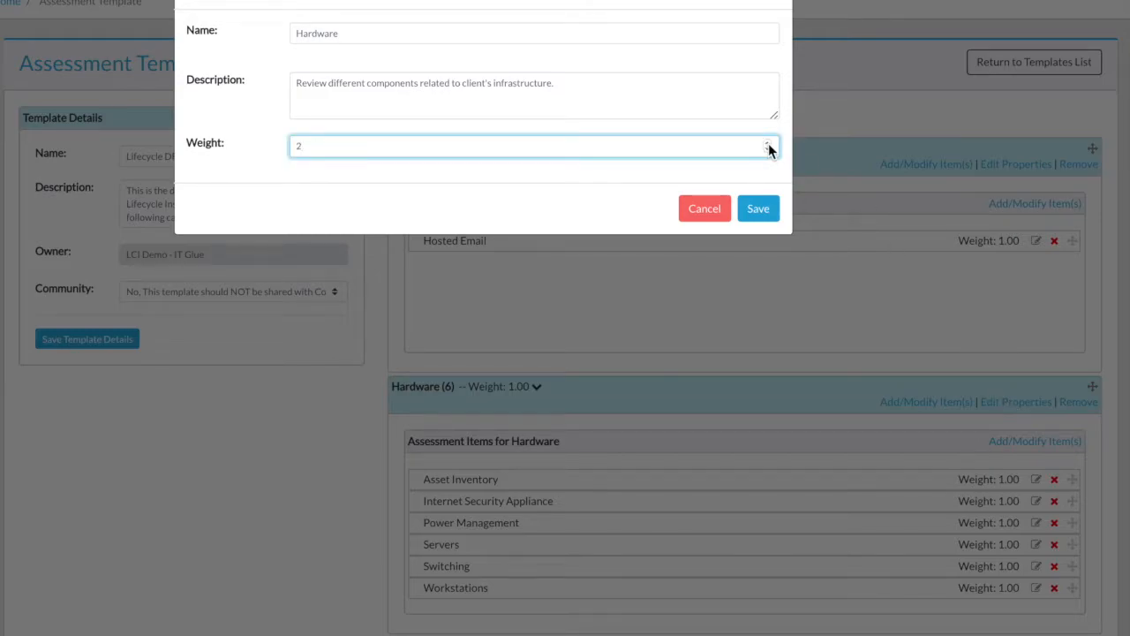
pyautogui.click(706, 209)
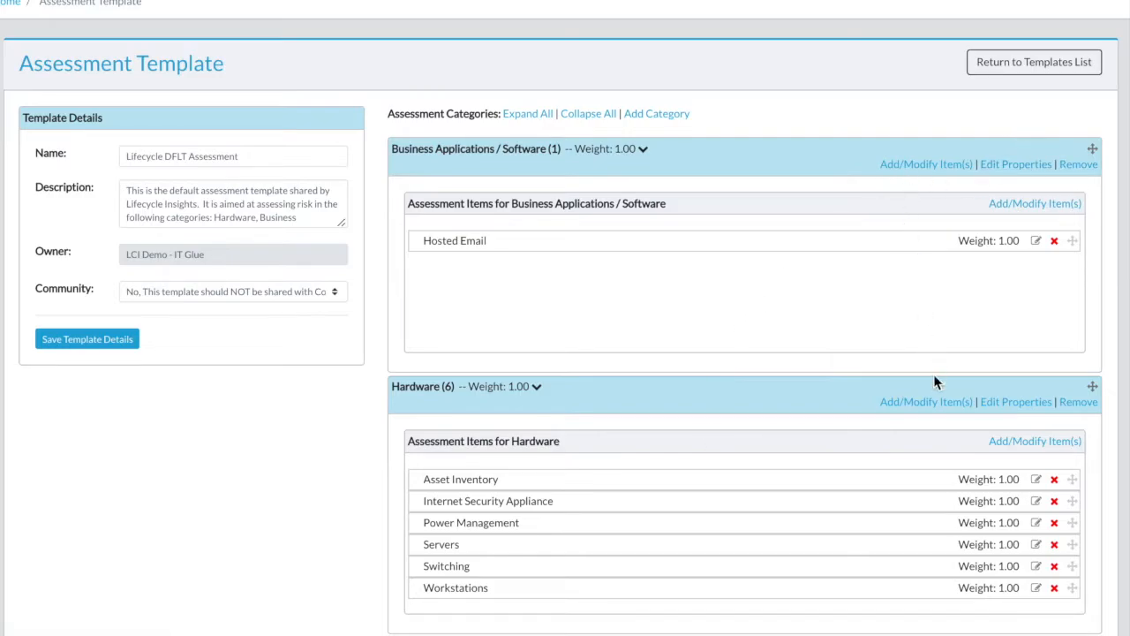
# In the Hardware category's item selection, remove Internet Security Appliance and Servers and put Switching first.
pyautogui.click(929, 402)
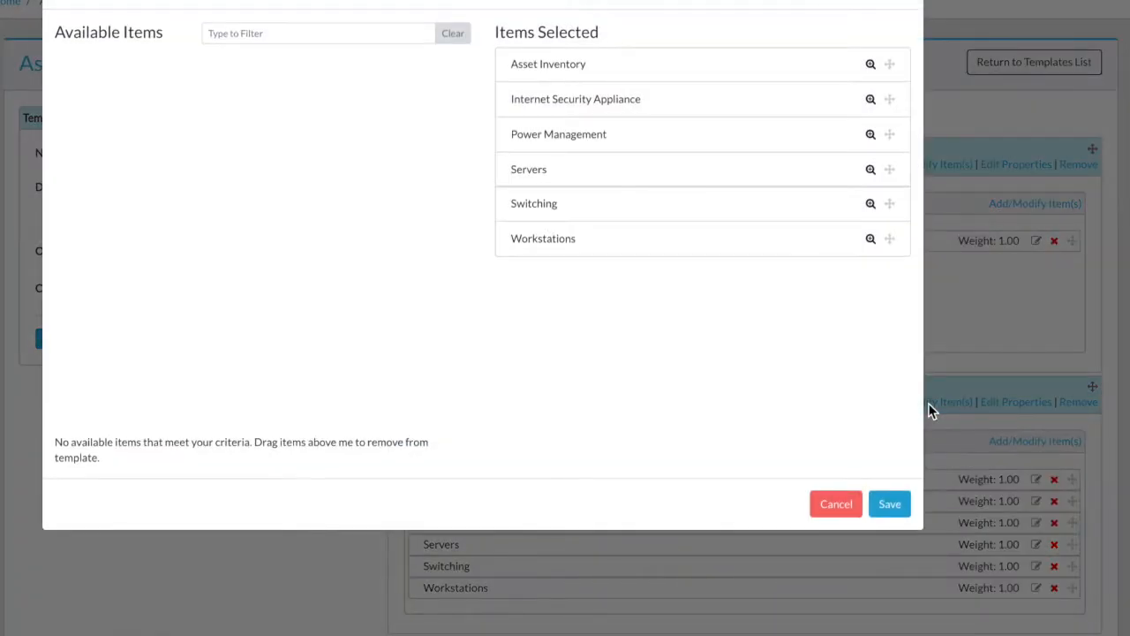
pyautogui.moveTo(647, 104); pyautogui.dragTo(217, 94)
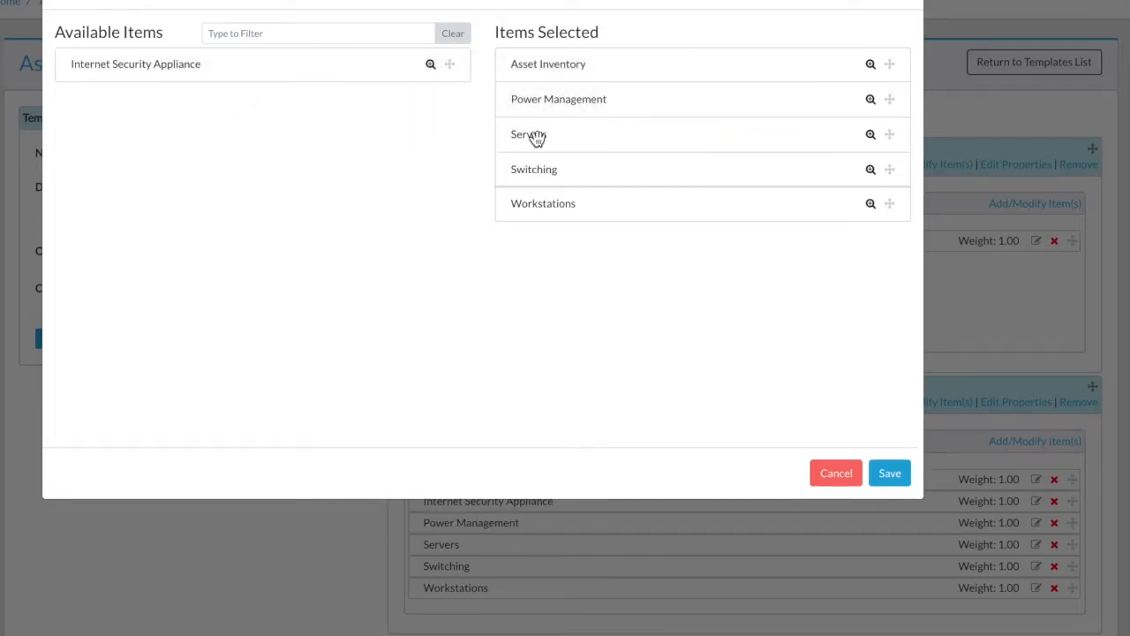
pyautogui.moveTo(542, 139); pyautogui.dragTo(143, 114)
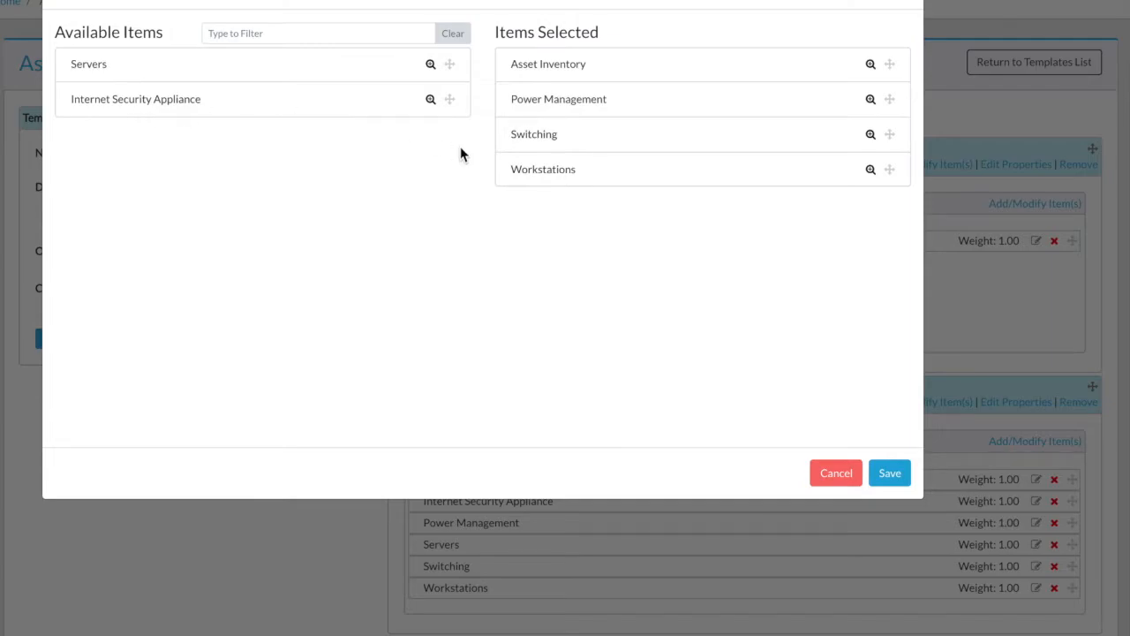
pyautogui.moveTo(524, 138); pyautogui.dragTo(523, 65)
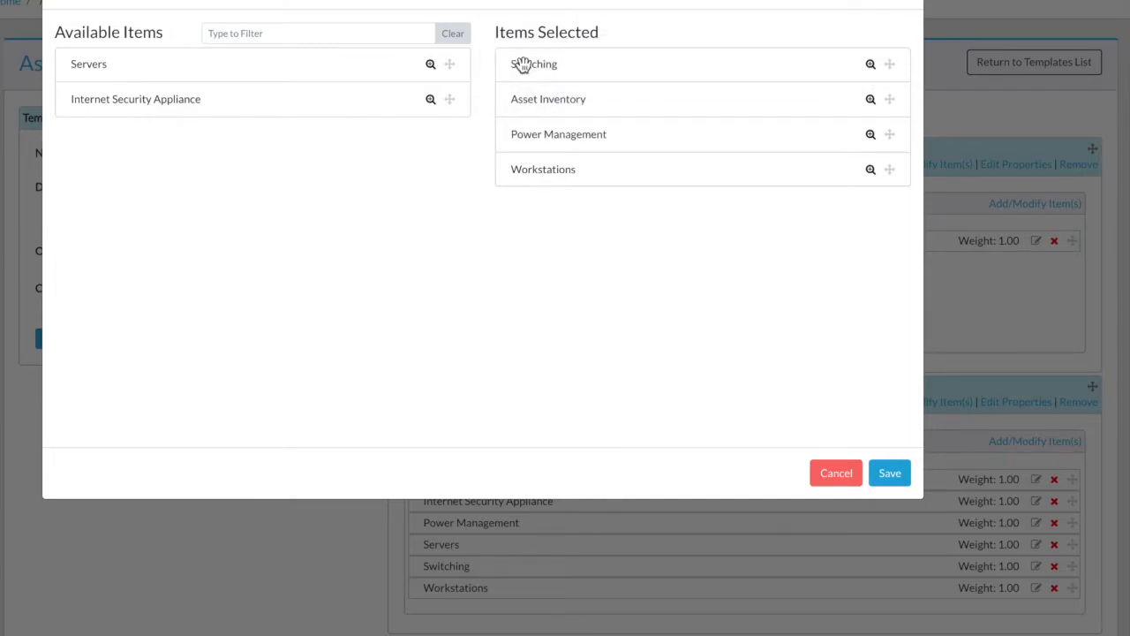
pyautogui.moveTo(872, 106)
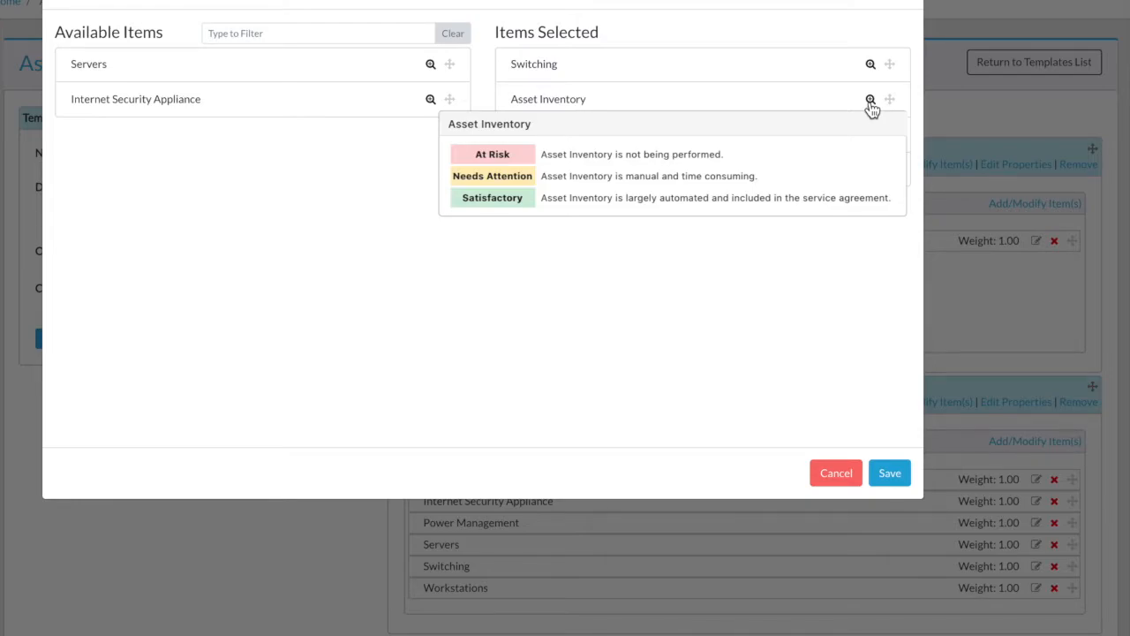
# Save the item selection of the Policy & Procedure category.
pyautogui.moveTo(871, 121)
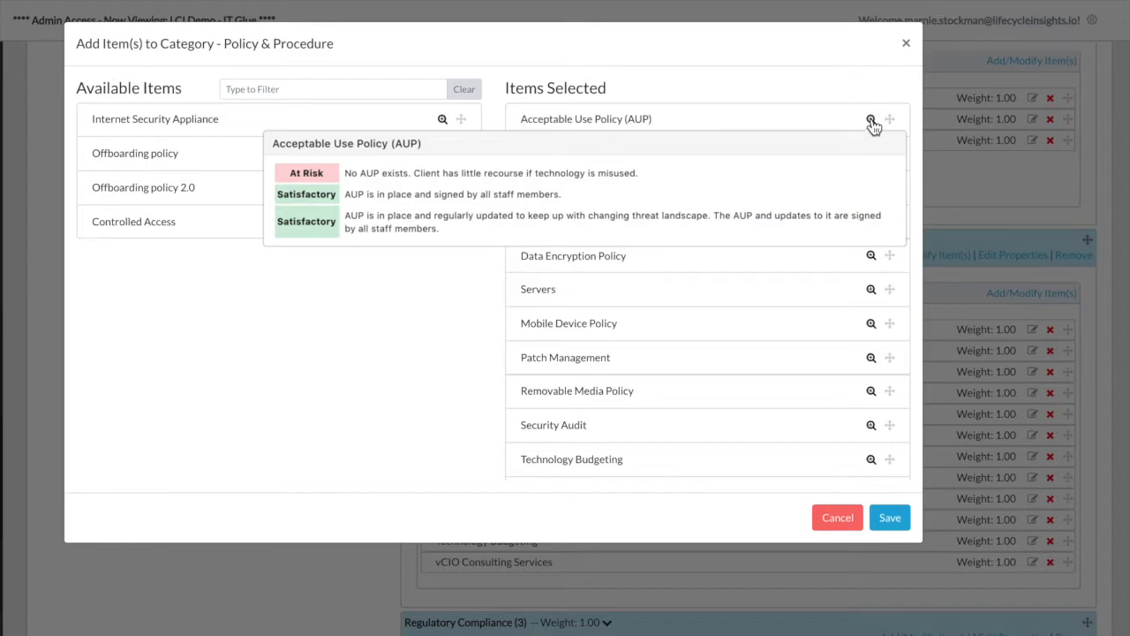
pyautogui.click(890, 518)
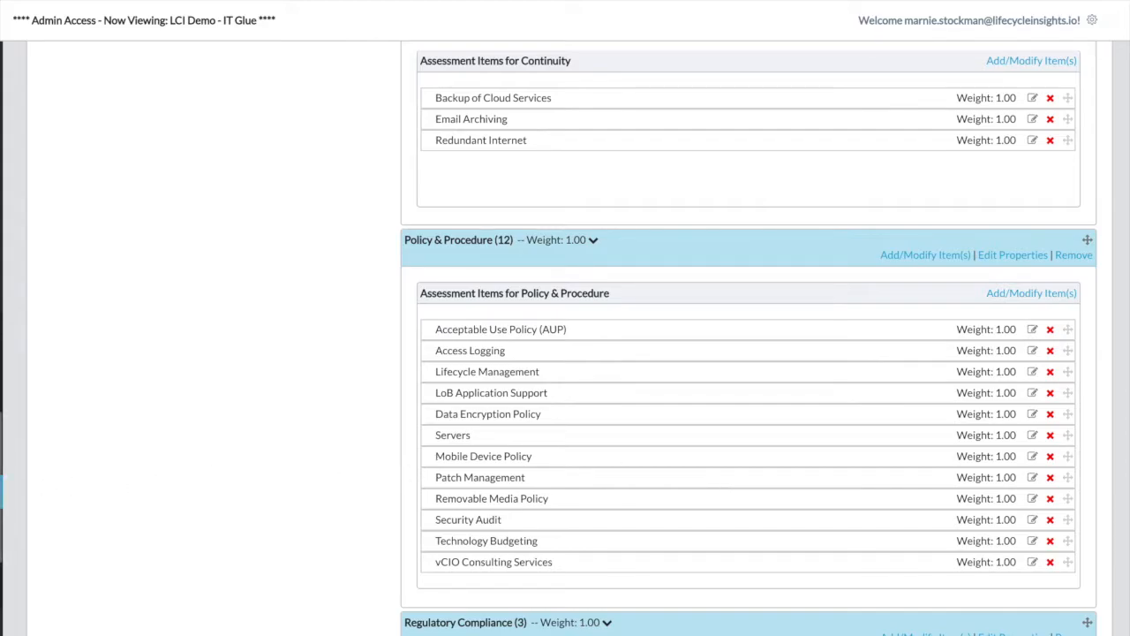
# Filter the assessment items by "aup" and rescore the Acceptable Use Policy response "AUP is in place and signed by all staff members." as Acceptable Risk.
pyautogui.click(1, 492)
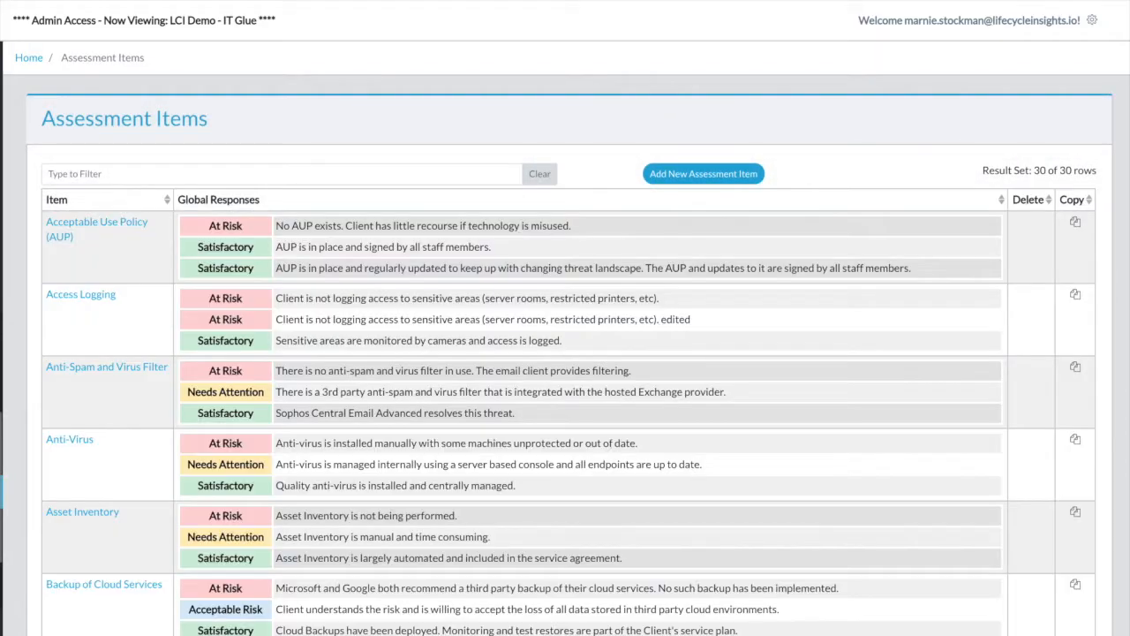
pyautogui.click(125, 176)
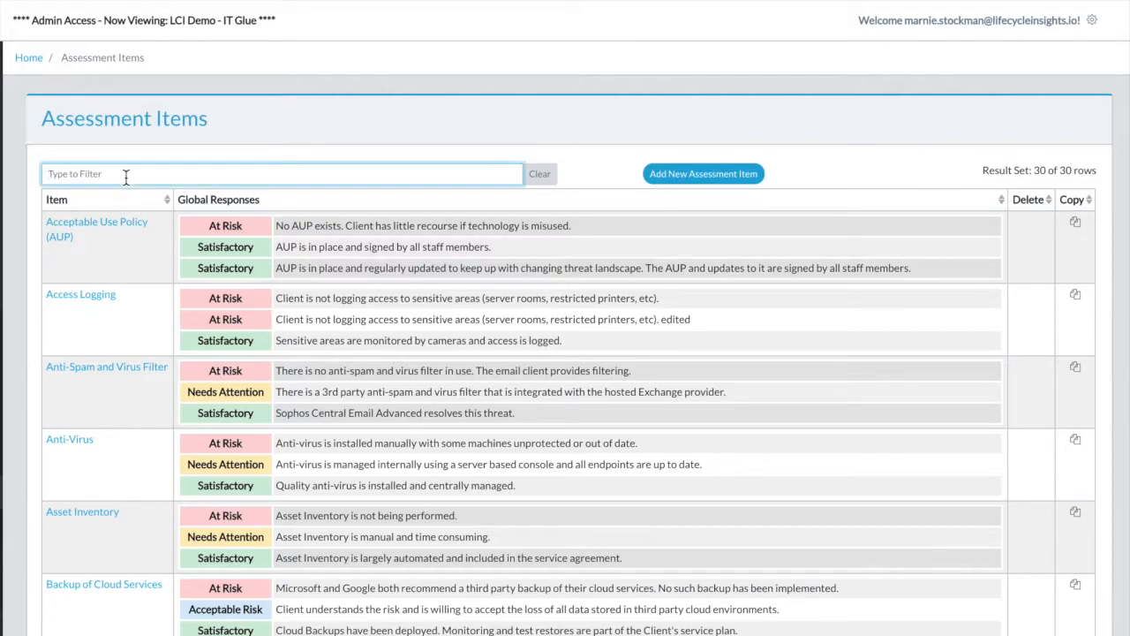
pyautogui.write('aup')
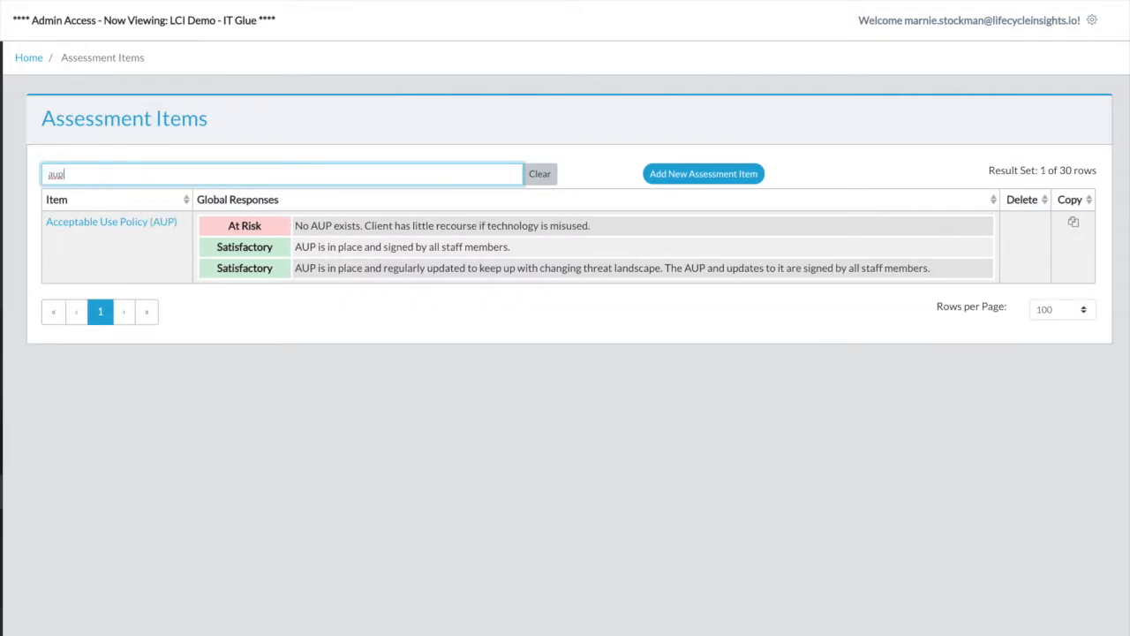
pyautogui.click(135, 225)
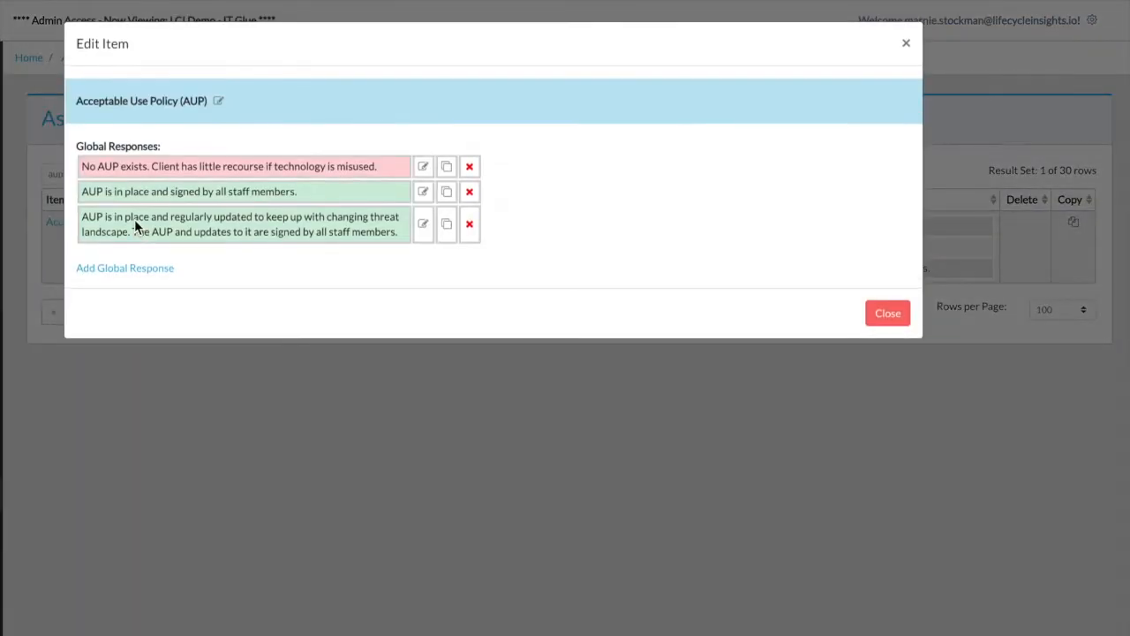
pyautogui.click(423, 193)
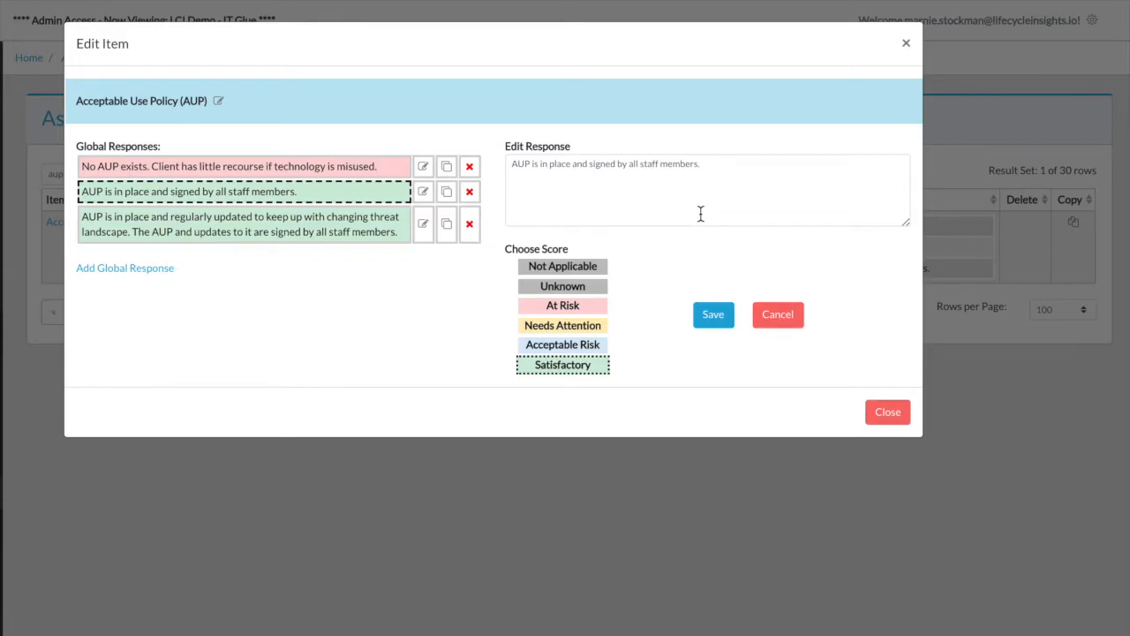
pyautogui.click(575, 343)
pyautogui.click(713, 321)
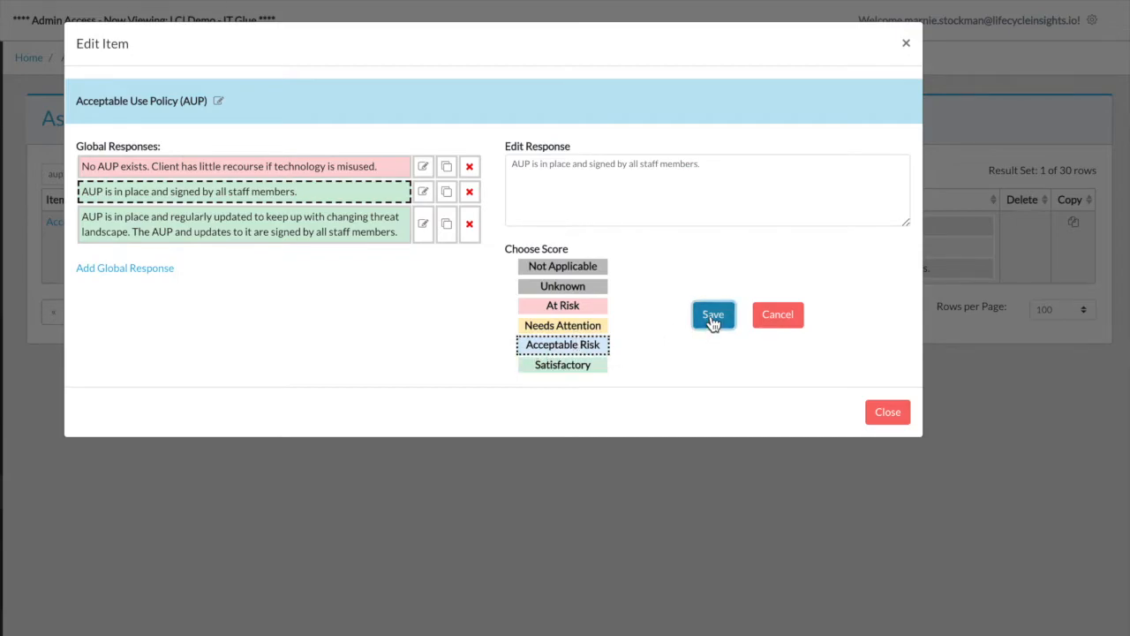
# Add the global response "AUP hasn't been updated in 2 years" with the score Needs Attention and close the item editor.
pyautogui.click(118, 270)
pyautogui.click(515, 173)
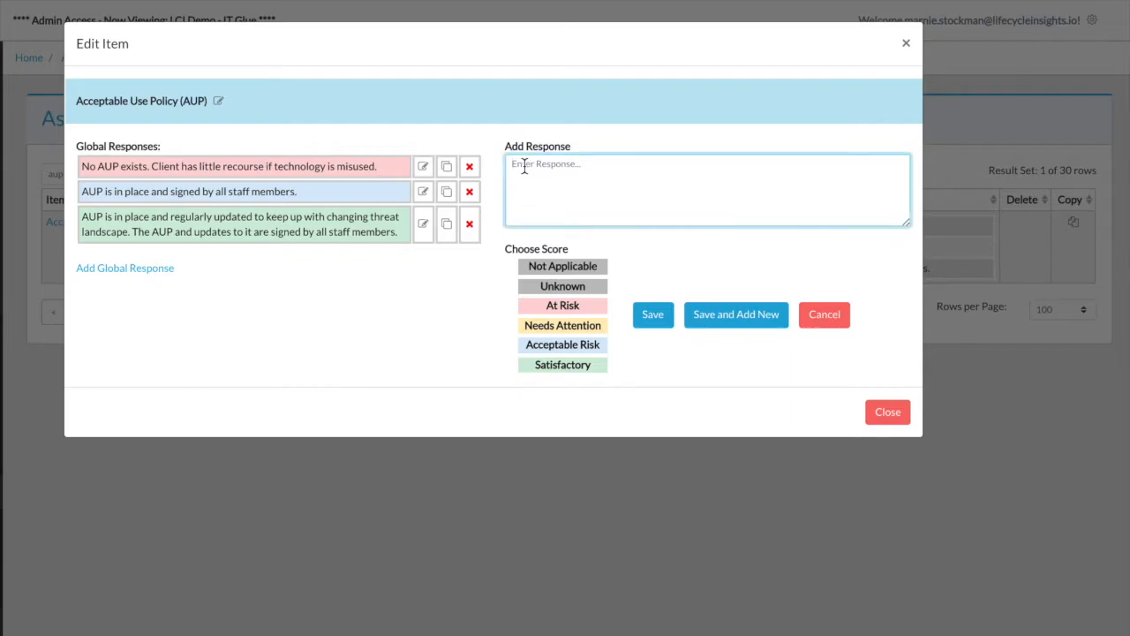
pyautogui.write("AUP hasn't been updated in 2 years")
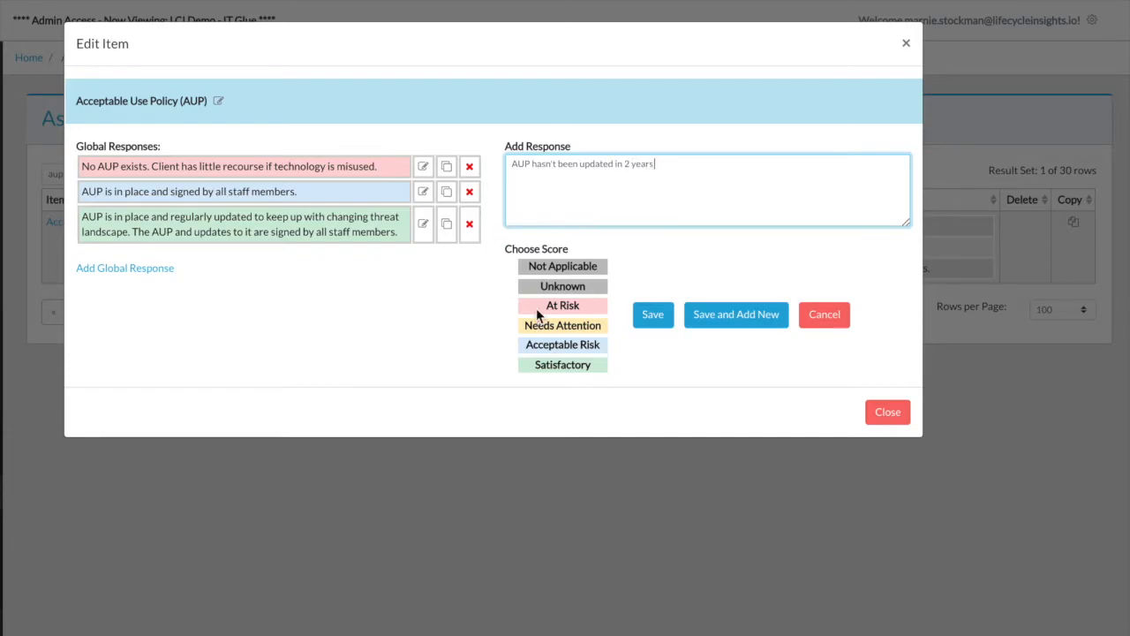
pyautogui.click(570, 325)
pyautogui.click(654, 318)
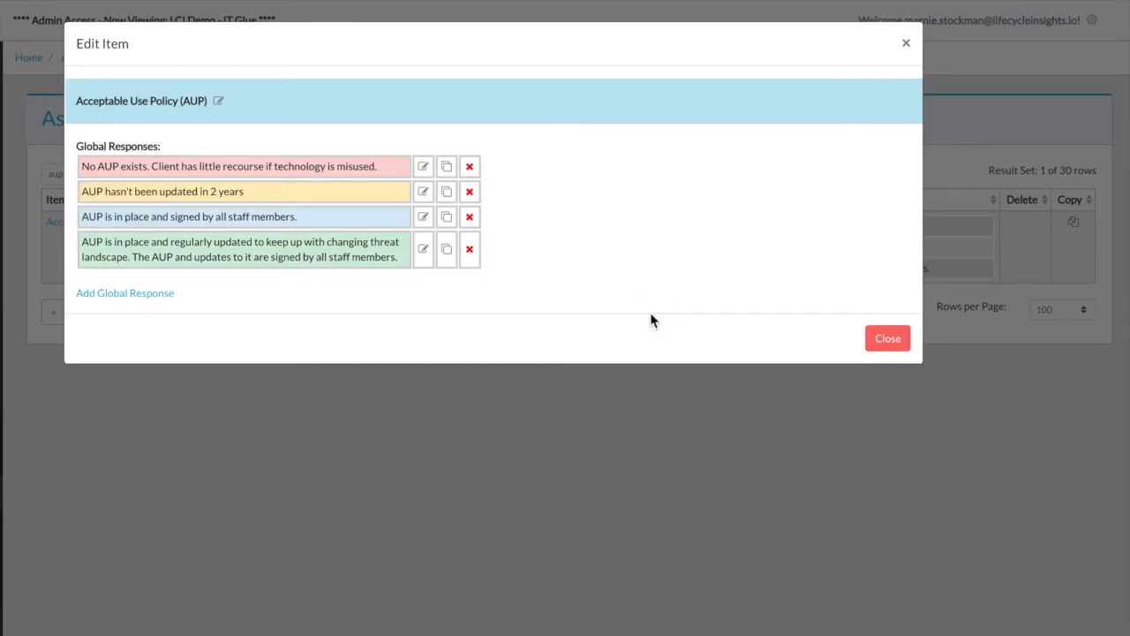
pyautogui.click(887, 340)
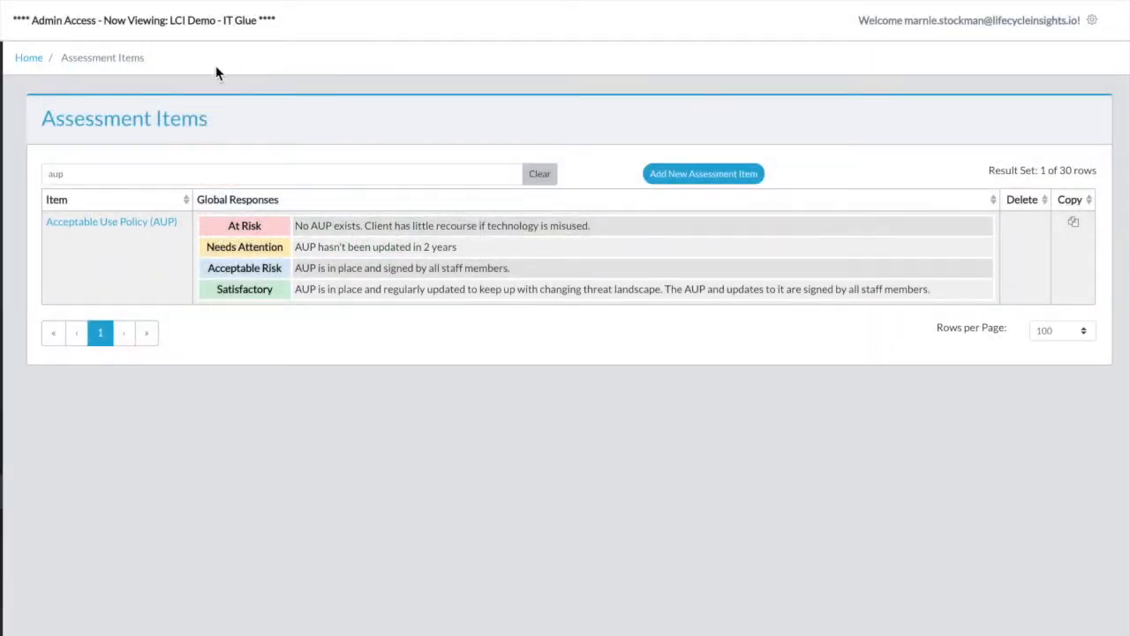
# Clear the item filter and copy the Access Logging item as "Access Logging 2.0".
pyautogui.moveTo(79, 174); pyautogui.dragTo(34, 168)
pyautogui.press('BackSpace')
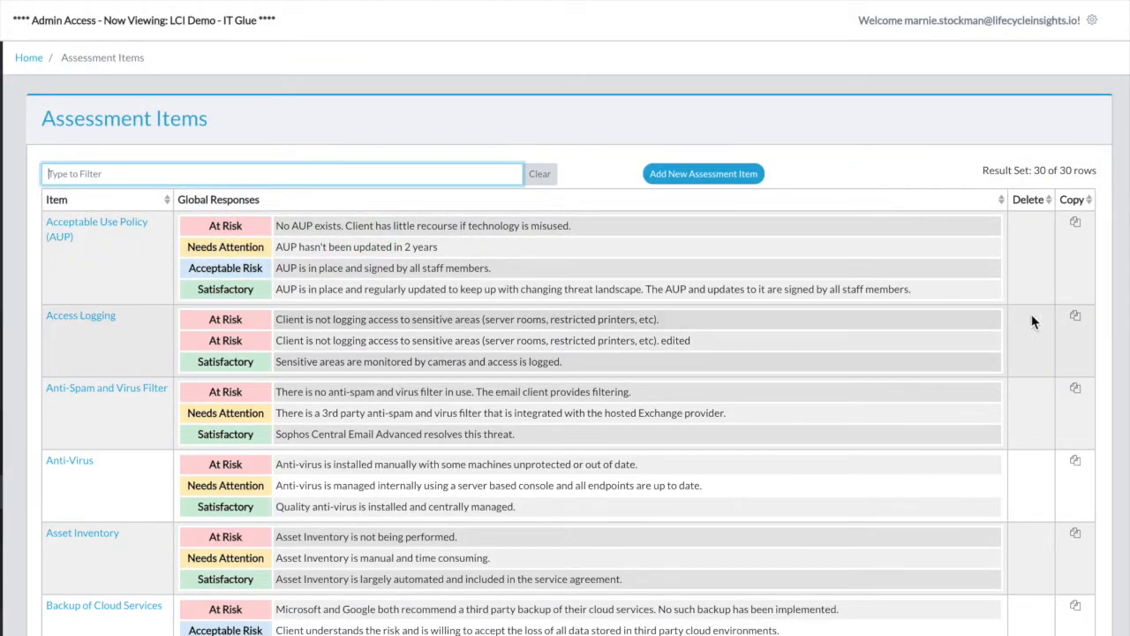
pyautogui.click(1076, 316)
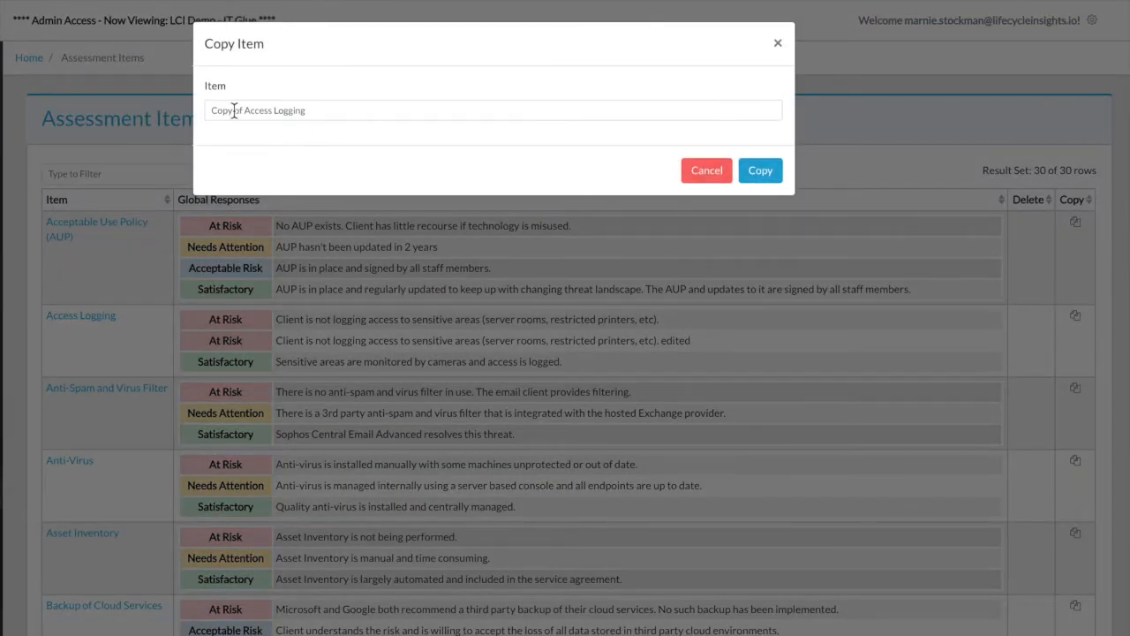
pyautogui.moveTo(244, 110); pyautogui.dragTo(196, 104)
pyautogui.press('BackSpace')
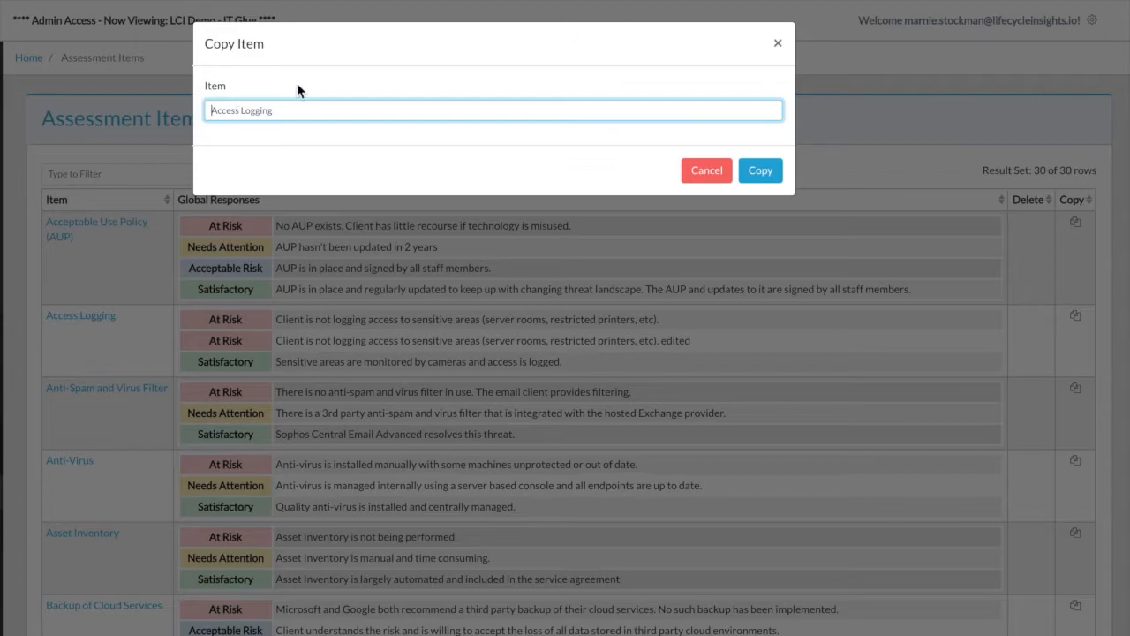
pyautogui.click(281, 110)
pyautogui.write('2.0')
pyautogui.click(765, 174)
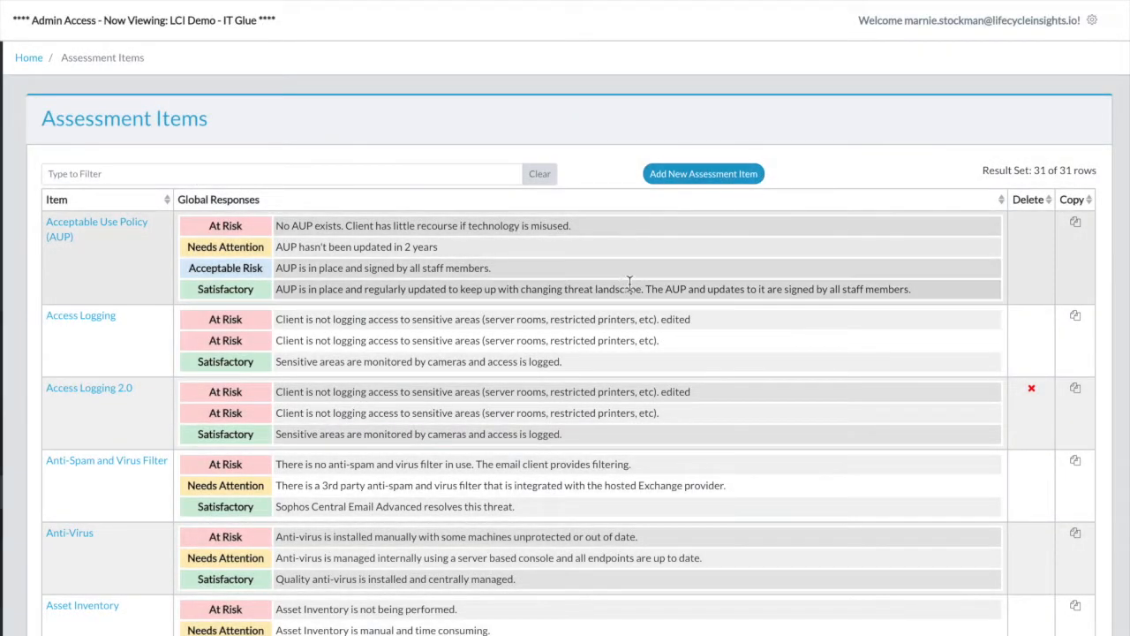
# Append "edit" to the second At Risk response of Access Logging 2.0, rescore it as Needs Attention, and close the item.
pyautogui.click(107, 394)
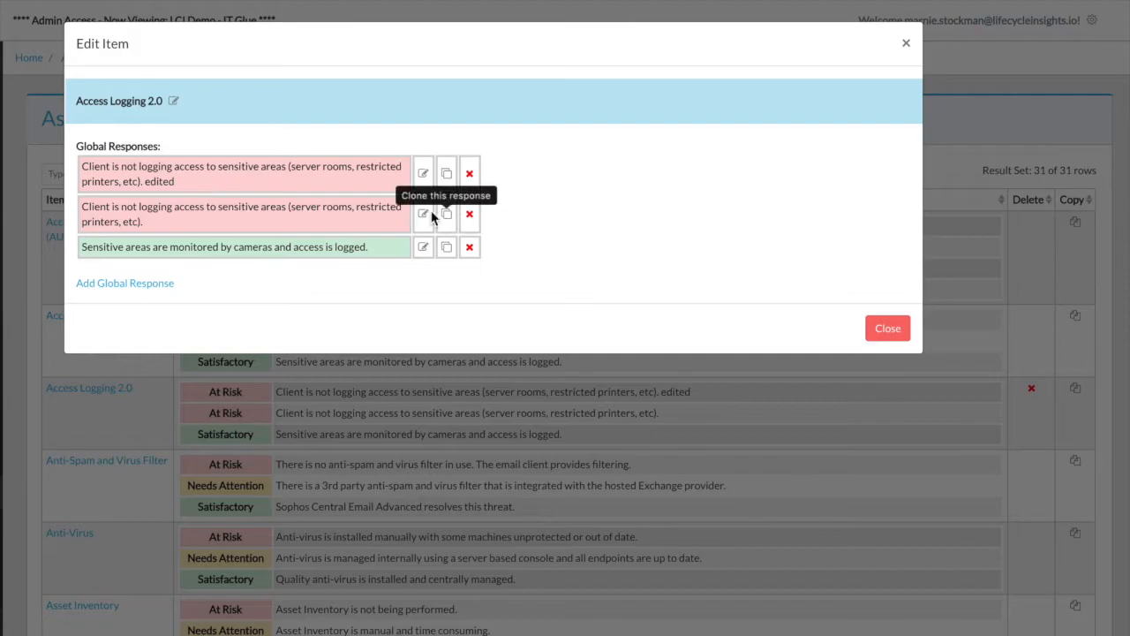
pyautogui.click(423, 214)
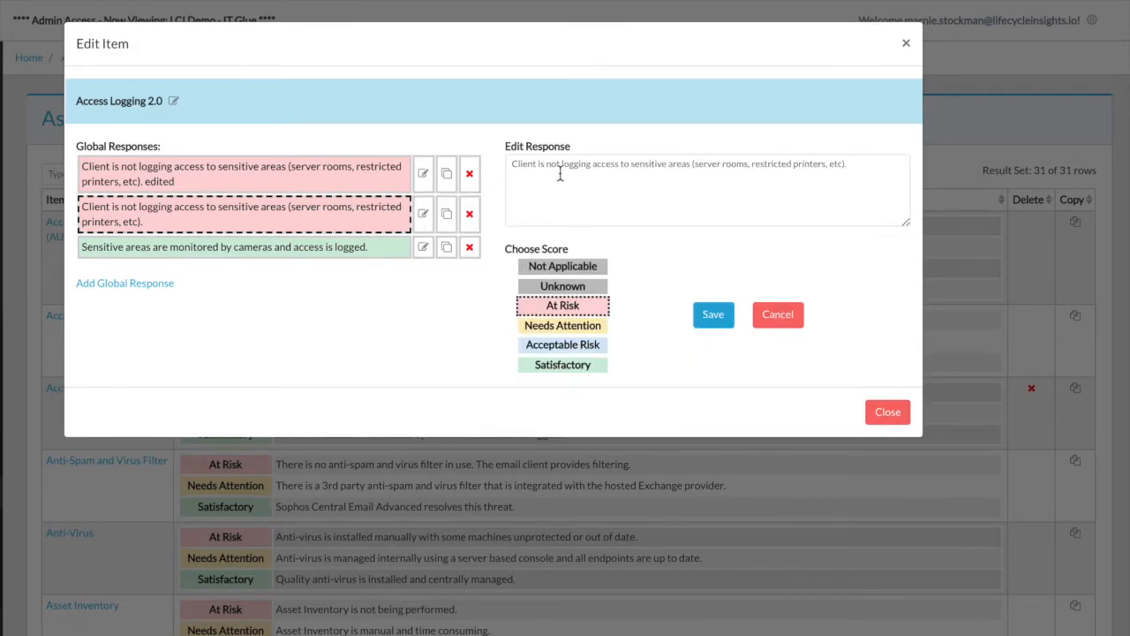
pyautogui.click(850, 167)
pyautogui.write('edit')
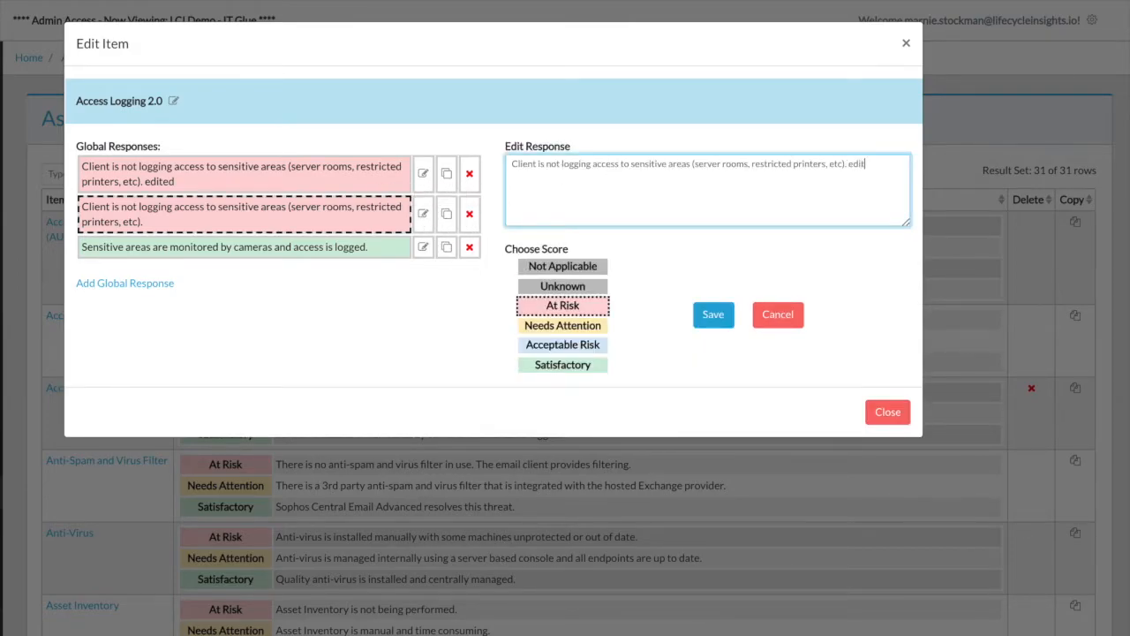
pyautogui.click(589, 325)
pyautogui.click(704, 326)
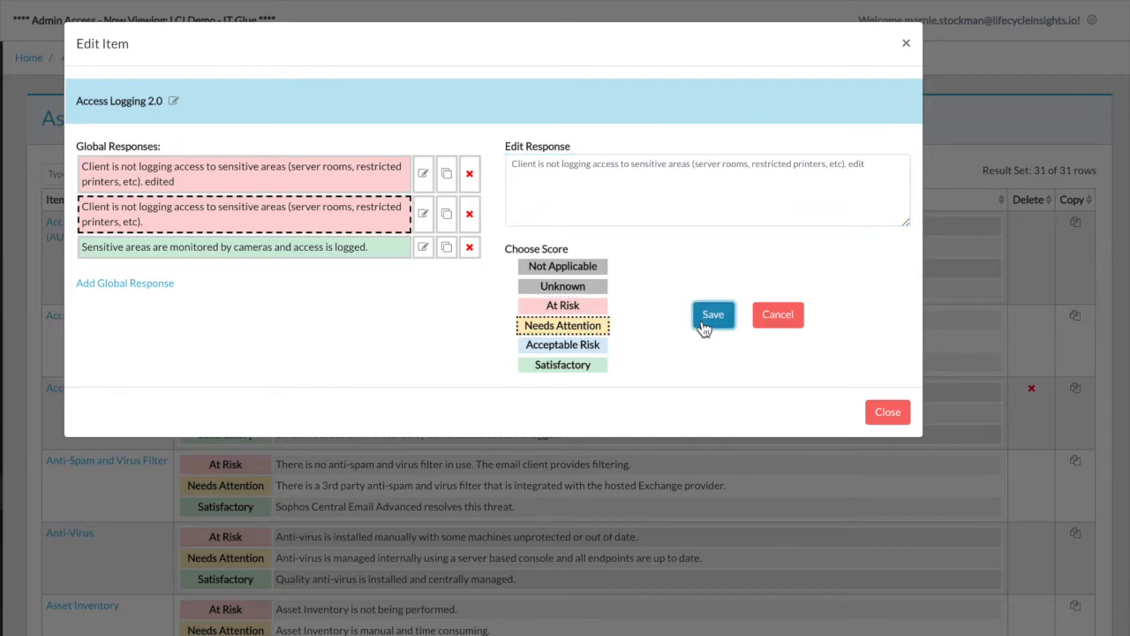
pyautogui.click(906, 44)
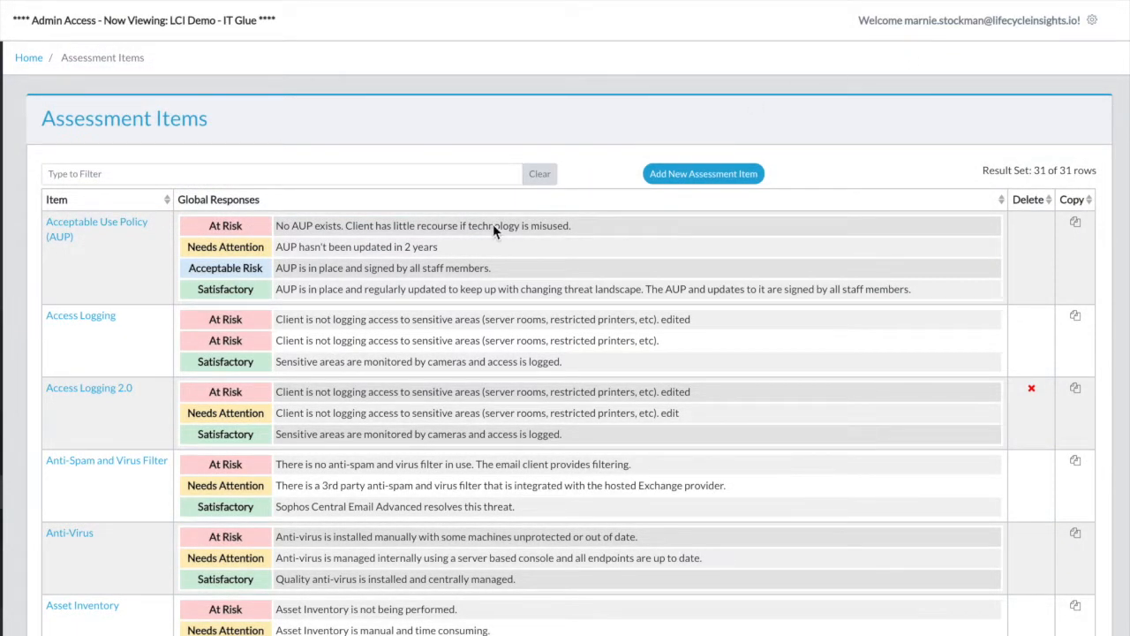
# Add a new assessment item named "Offboarding 2.0 policy".
pyautogui.click(680, 173)
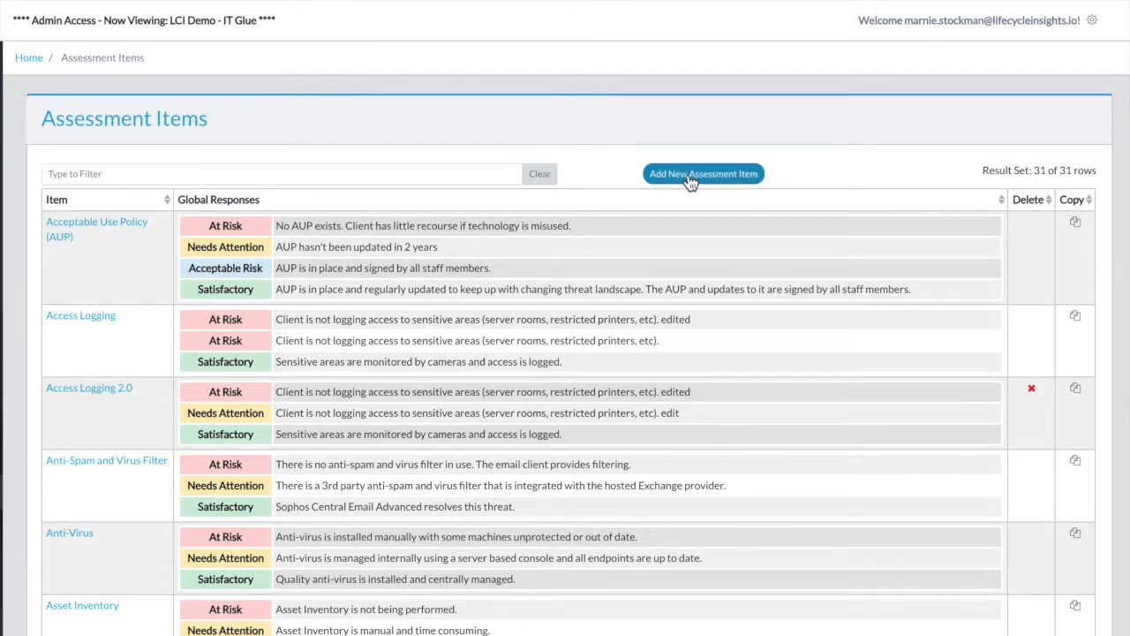
pyautogui.click(519, 111)
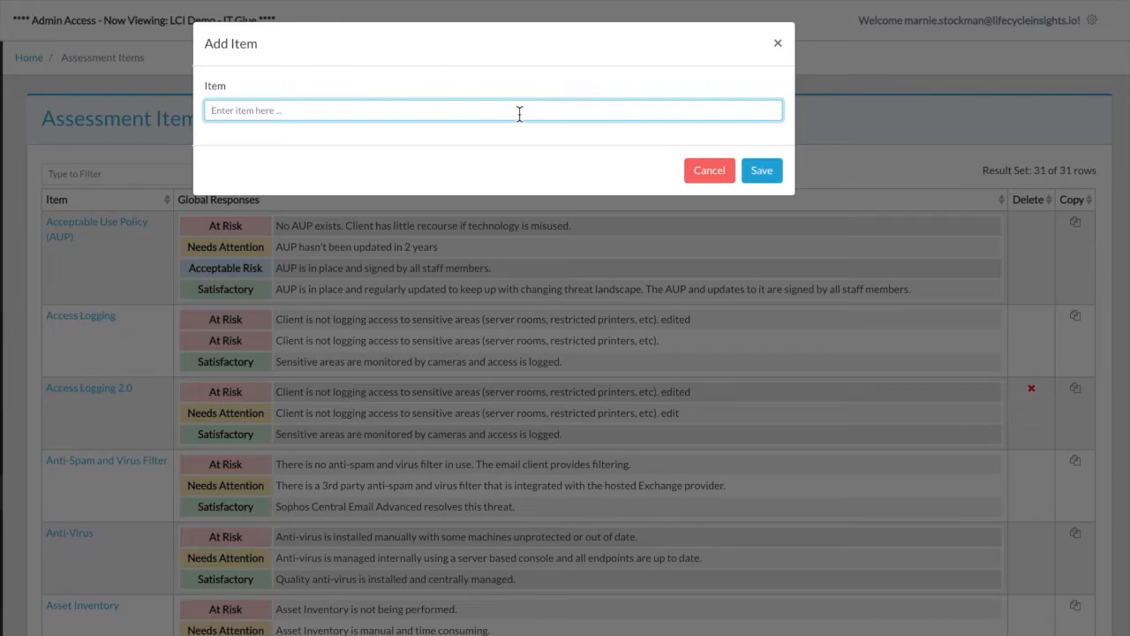
pyautogui.write('Offboarding 2')
pyautogui.write('.0 policy')
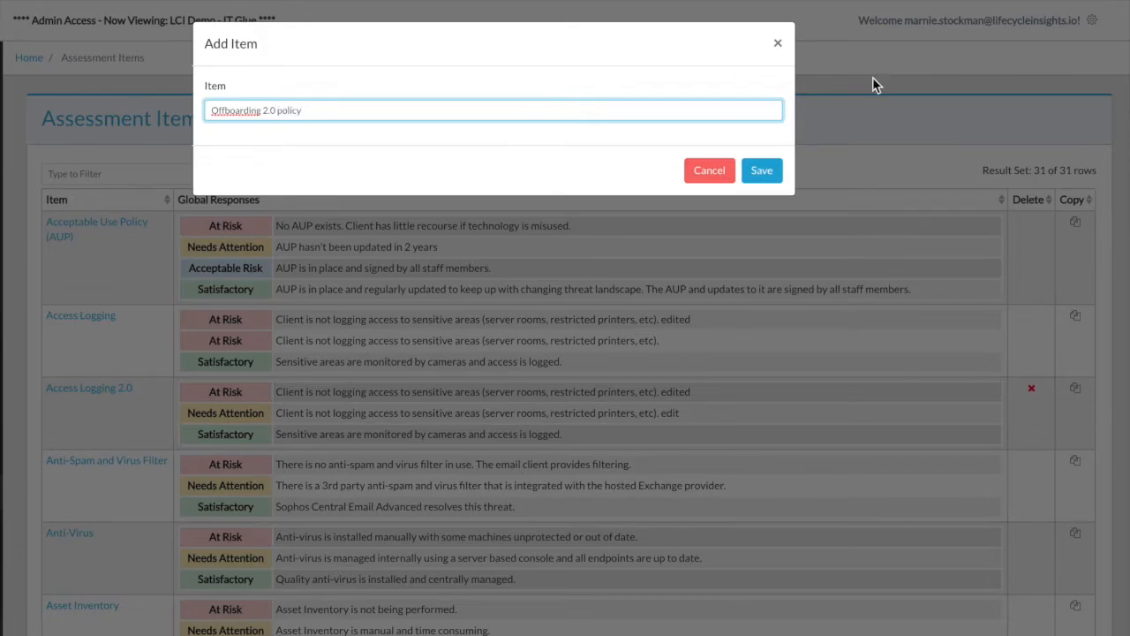
pyautogui.click(765, 173)
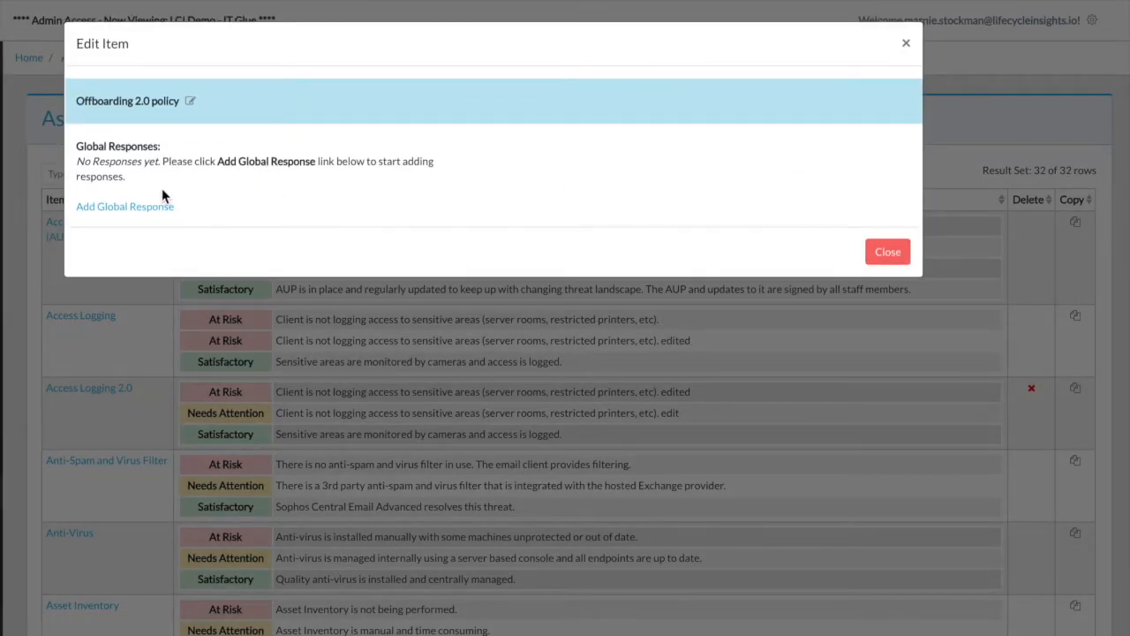
# Add the global response "no policy" with the score At Risk to the Offboarding 2.0 policy item.
pyautogui.click(141, 211)
pyautogui.click(537, 173)
pyautogui.write('no-poli')
pyautogui.press('BackSpace')
pyautogui.press('BackSpace')
pyautogui.press('BackSpace')
pyautogui.press('BackSpace')
pyautogui.press('BackSpace')
pyautogui.write('p')
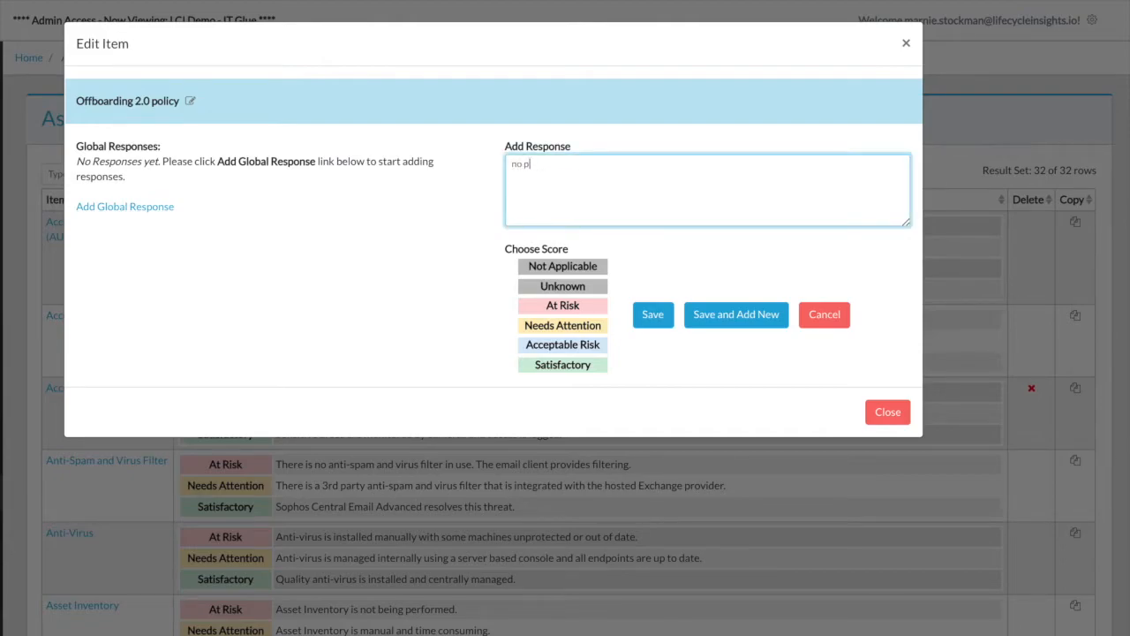
pyautogui.write('olicy')
pyautogui.click(579, 310)
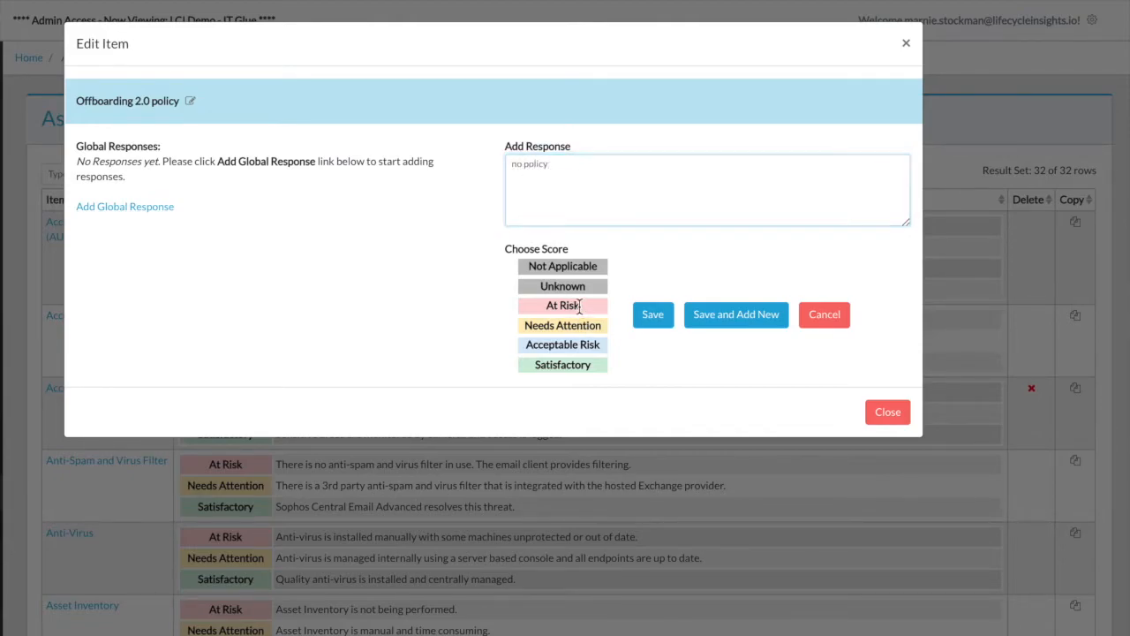
pyautogui.click(652, 316)
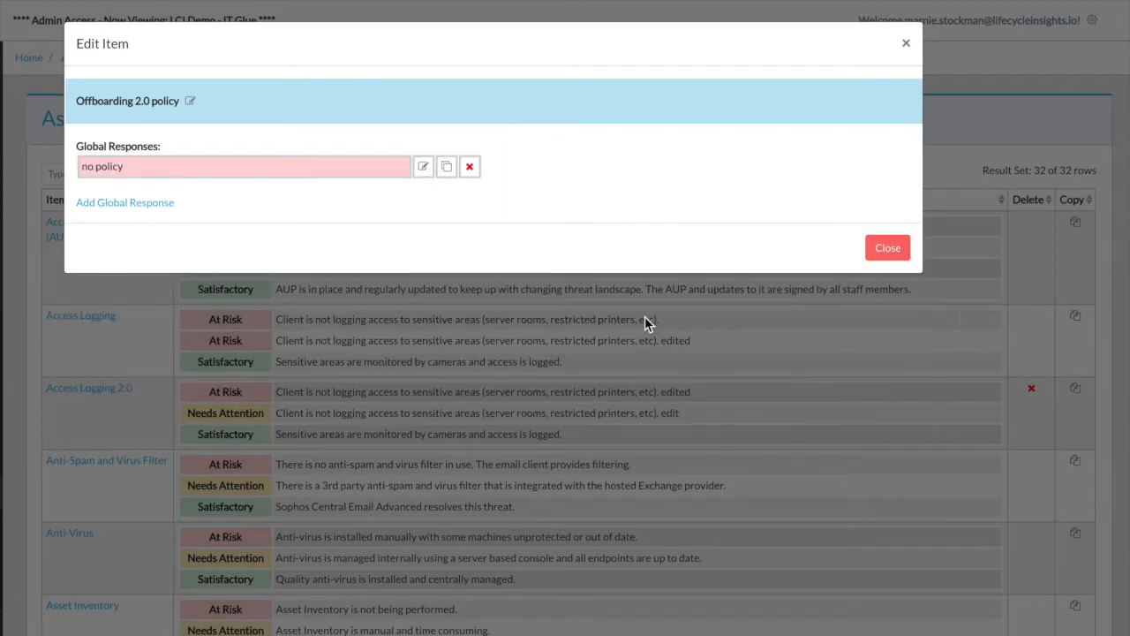
# Add the global response "team member" with the score Acceptable Risk to the Offboarding 2.0 policy item.
pyautogui.click(157, 206)
pyautogui.click(565, 175)
pyautogui.write('team m')
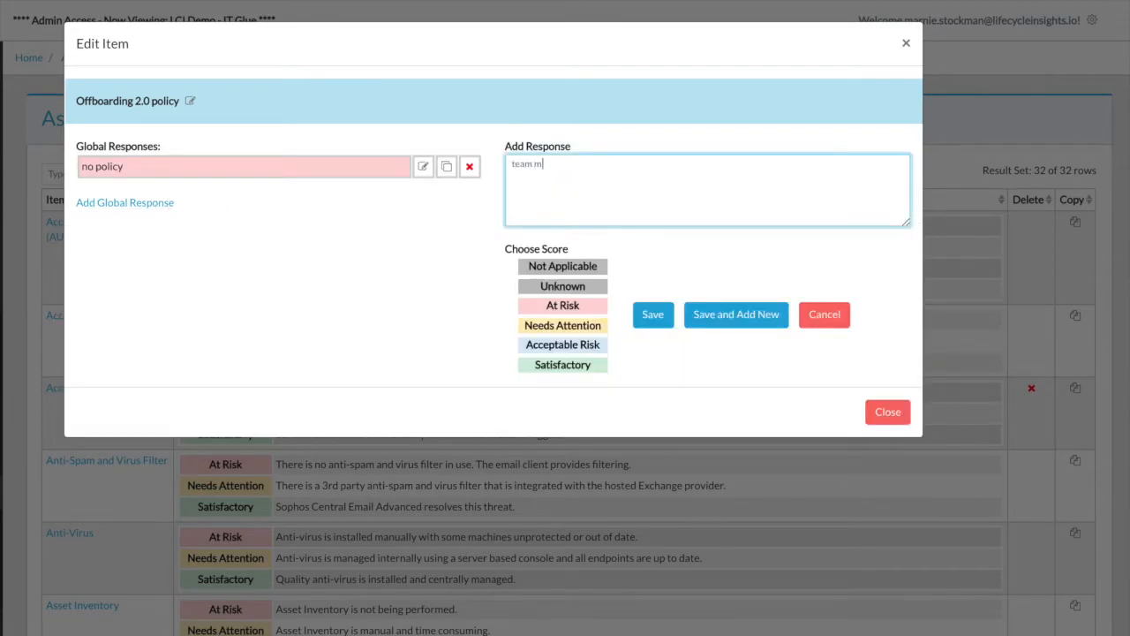
pyautogui.write('ember')
pyautogui.click(569, 346)
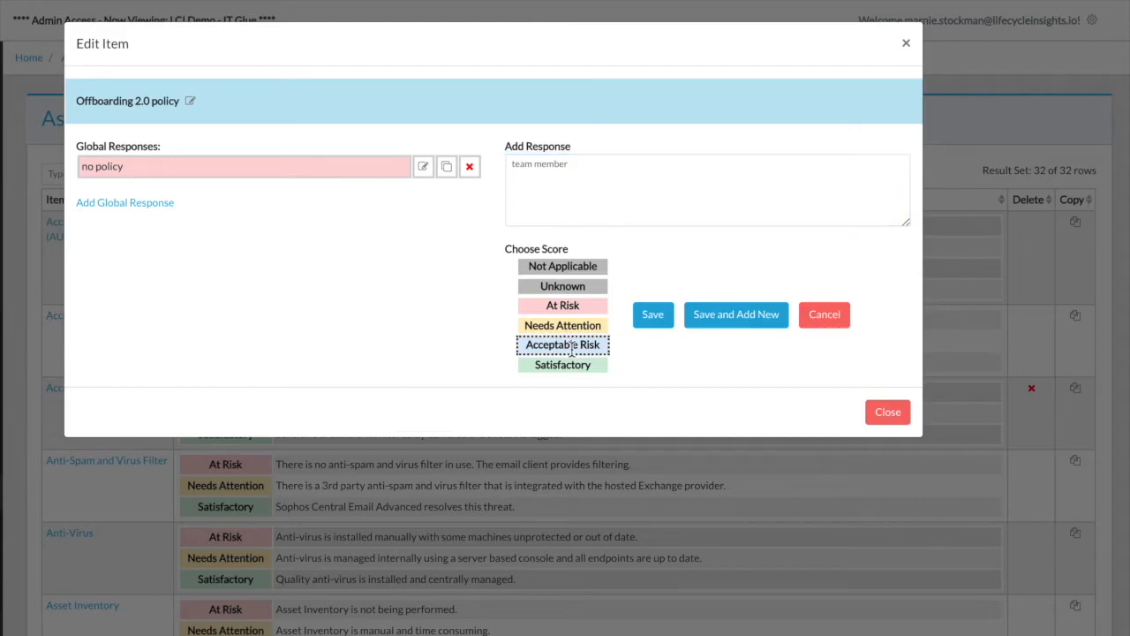
pyautogui.click(652, 318)
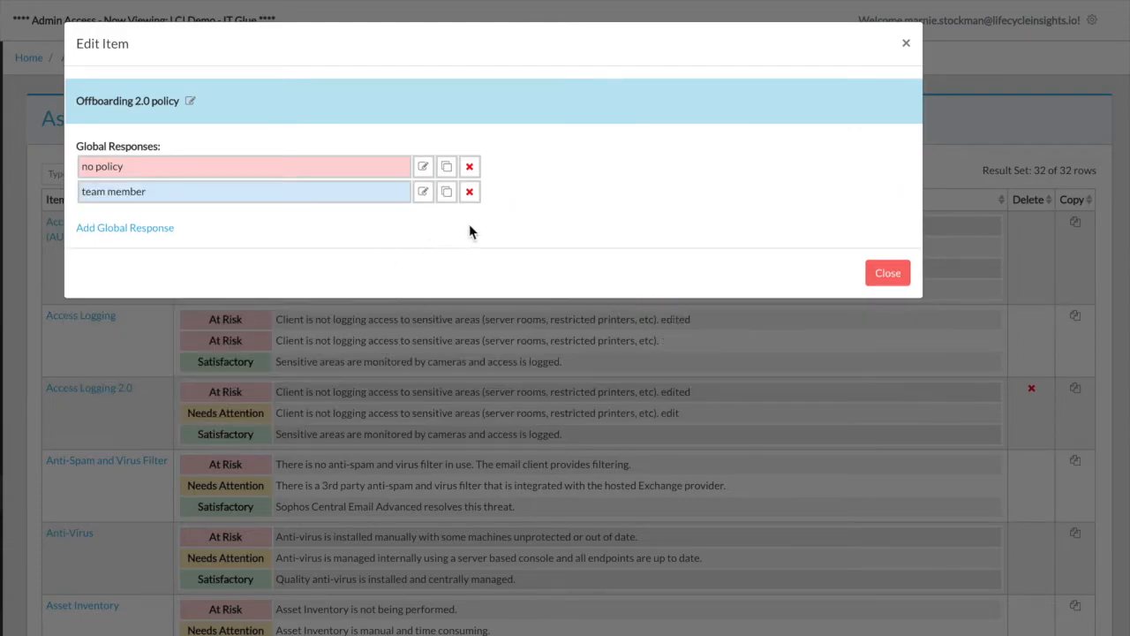
# Add the global response "automated" with the score Satisfactory and close the Offboarding 2.0 policy item.
pyautogui.click(137, 231)
pyautogui.click(534, 174)
pyautogui.write('automated')
pyautogui.click(581, 365)
pyautogui.click(656, 317)
pyautogui.click(908, 42)
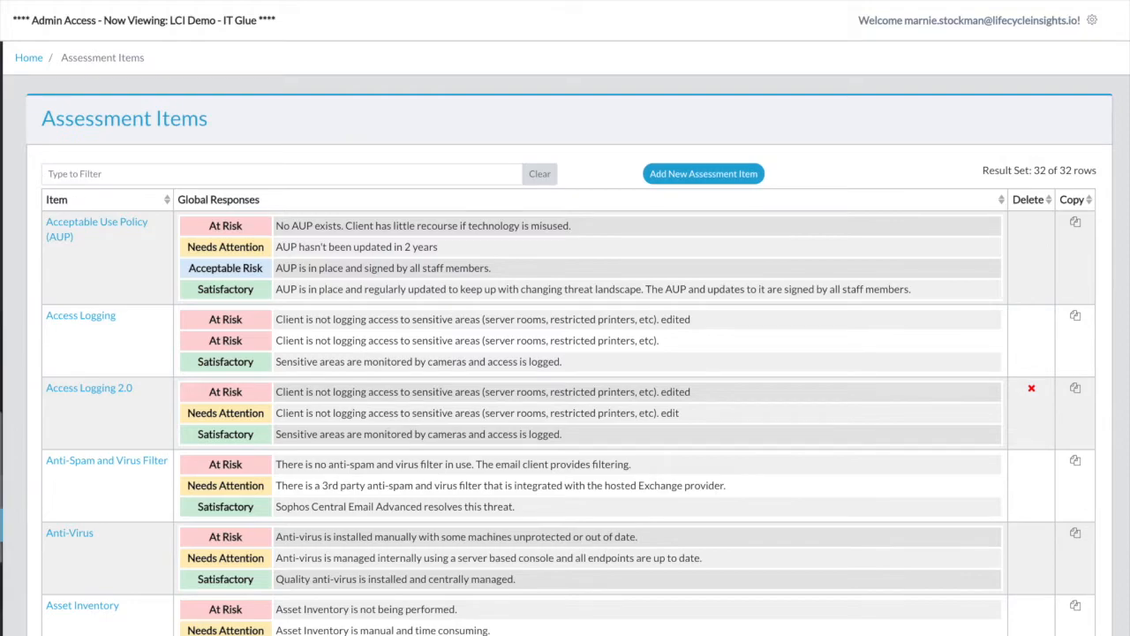
# In the Lifecycle DFLT Assessment template, add Offboarding policy 2.0 to the Policy & Procedure category below Acceptable Use Policy and save.
pyautogui.click(1, 525)
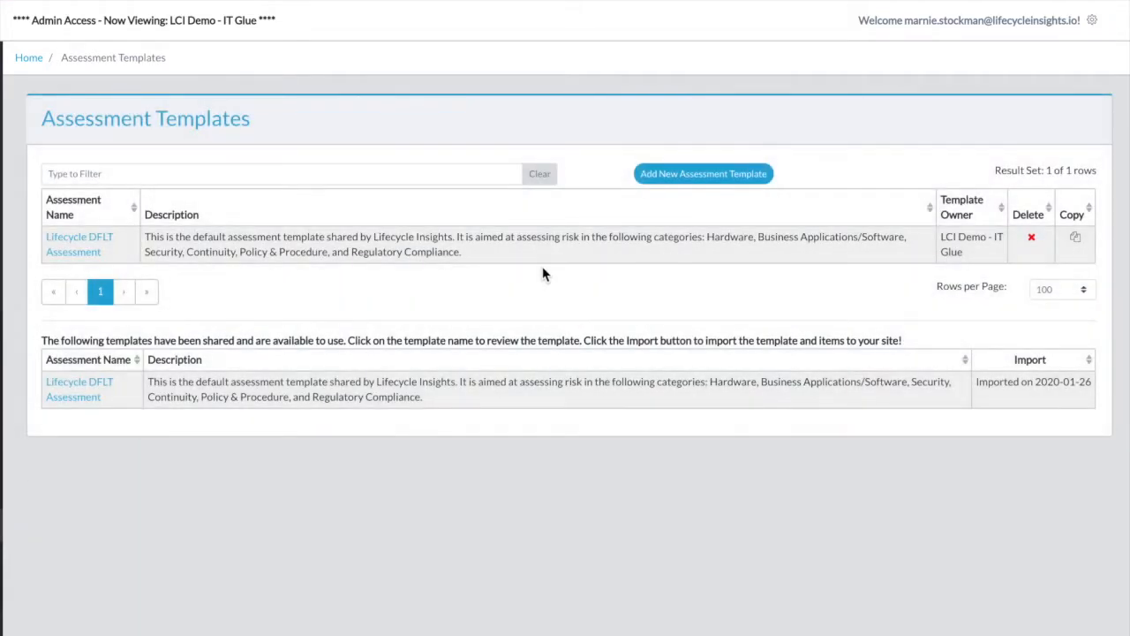
pyautogui.click(56, 244)
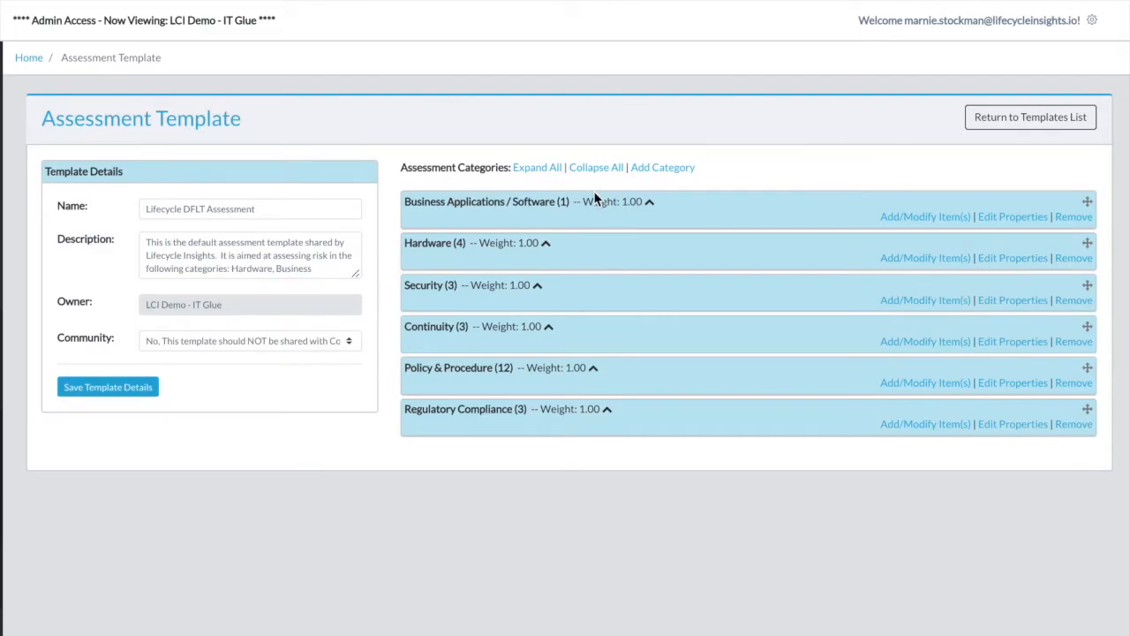
pyautogui.click(457, 368)
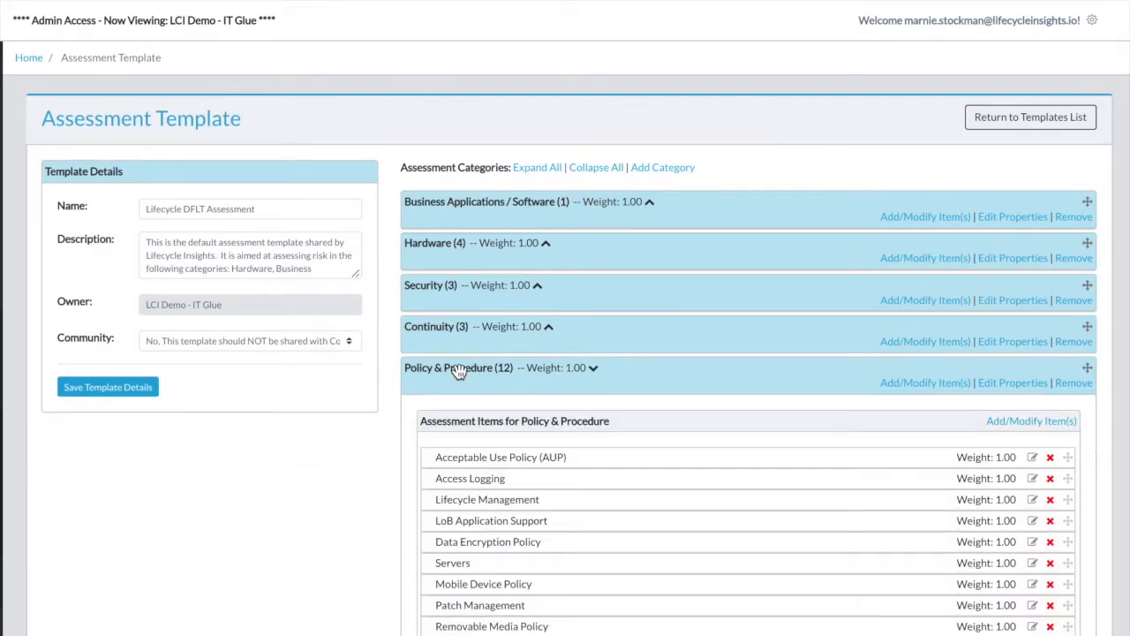
pyautogui.click(1011, 423)
pyautogui.moveTo(167, 292); pyautogui.dragTo(599, 154)
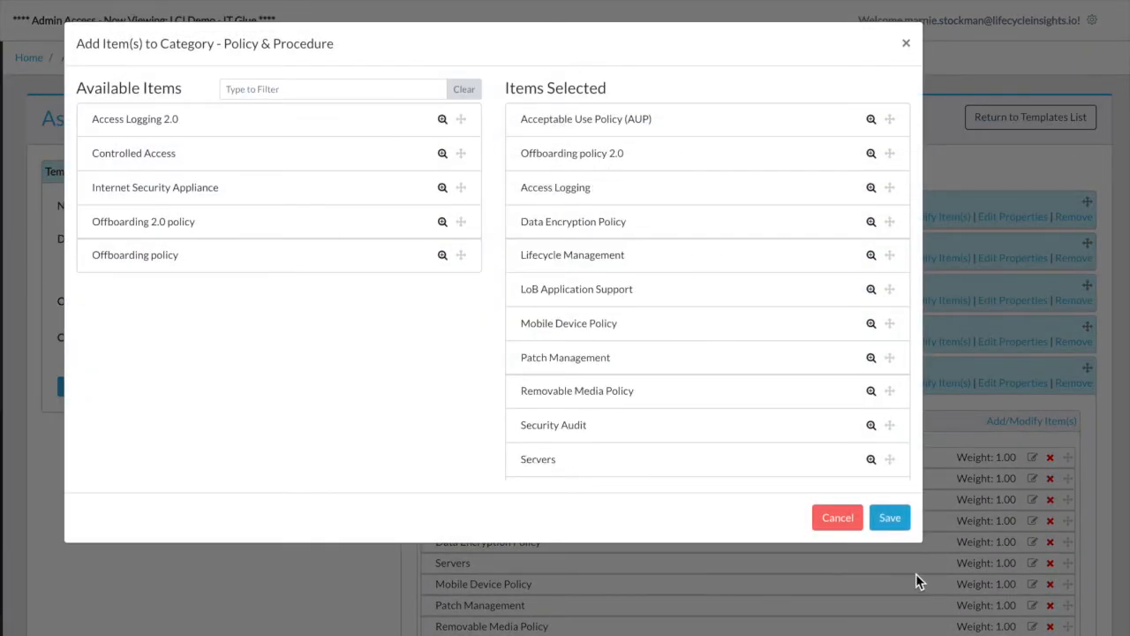
pyautogui.click(889, 519)
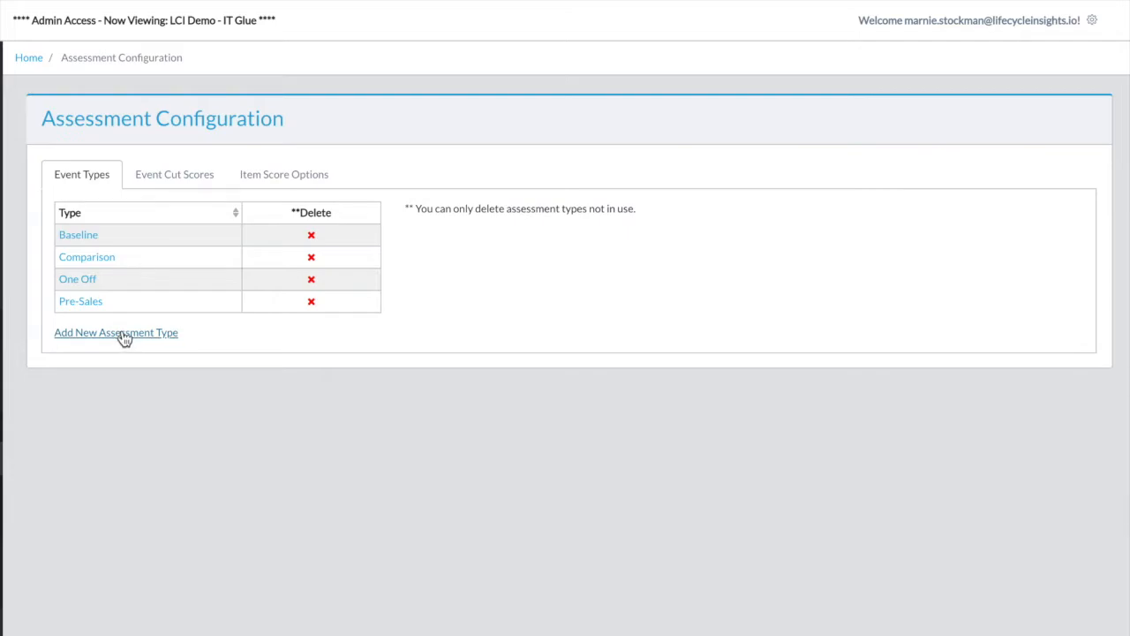
# Try an extra event cut score row after At Risk in teal with a minimum score of 40, and delete it.
pyautogui.click(166, 178)
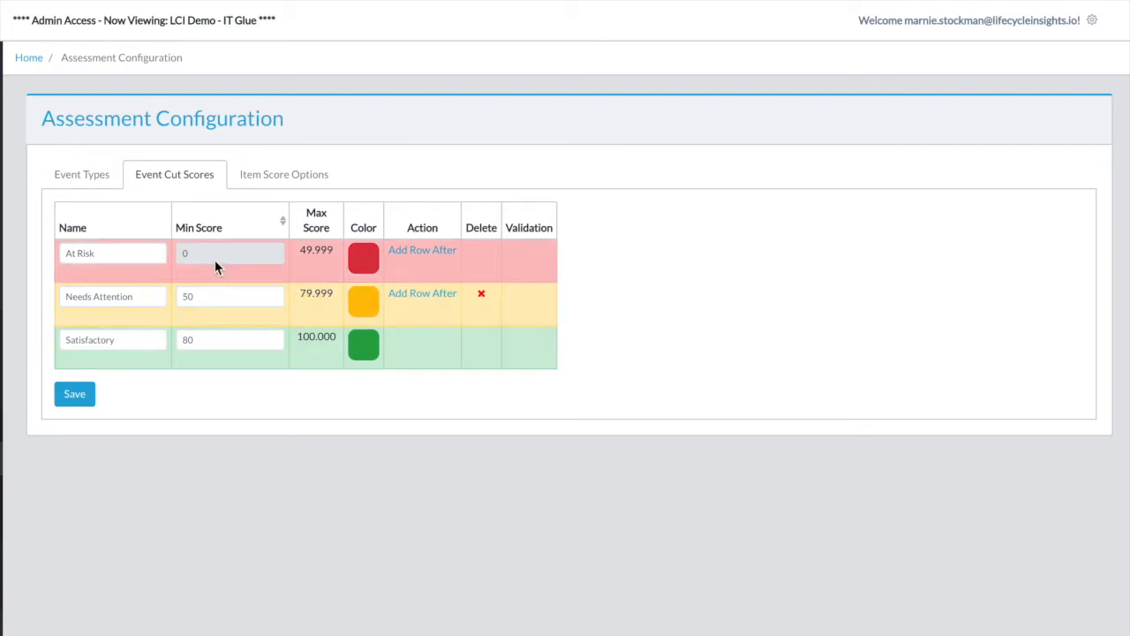
pyautogui.click(444, 254)
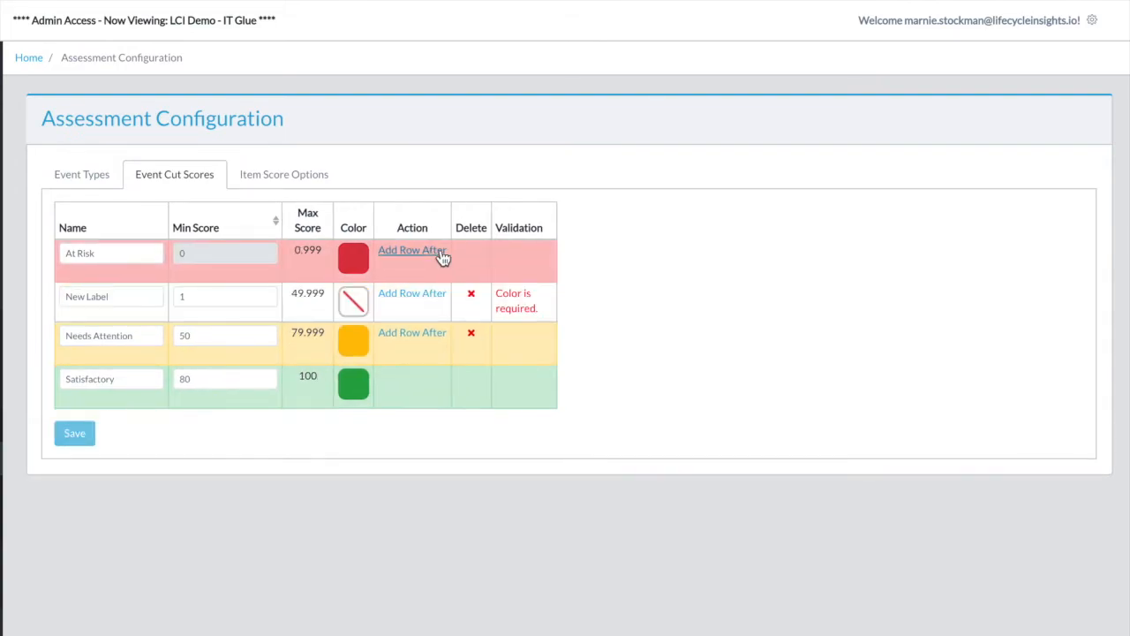
pyautogui.click(353, 302)
pyautogui.click(315, 360)
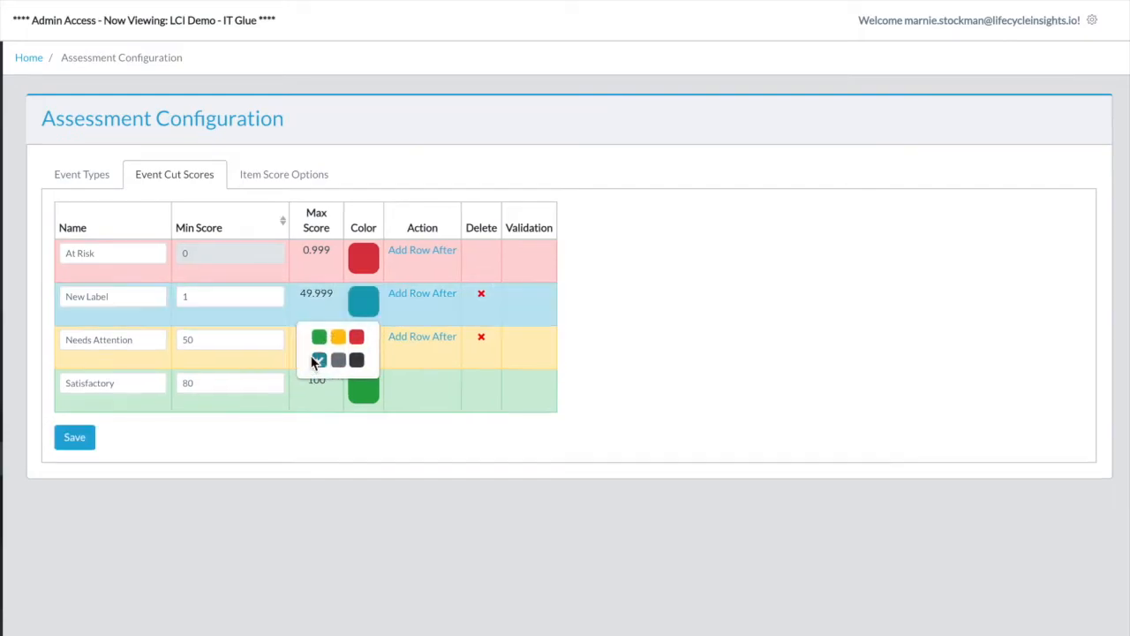
pyautogui.click(214, 296)
pyautogui.moveTo(213, 297); pyautogui.dragTo(178, 285)
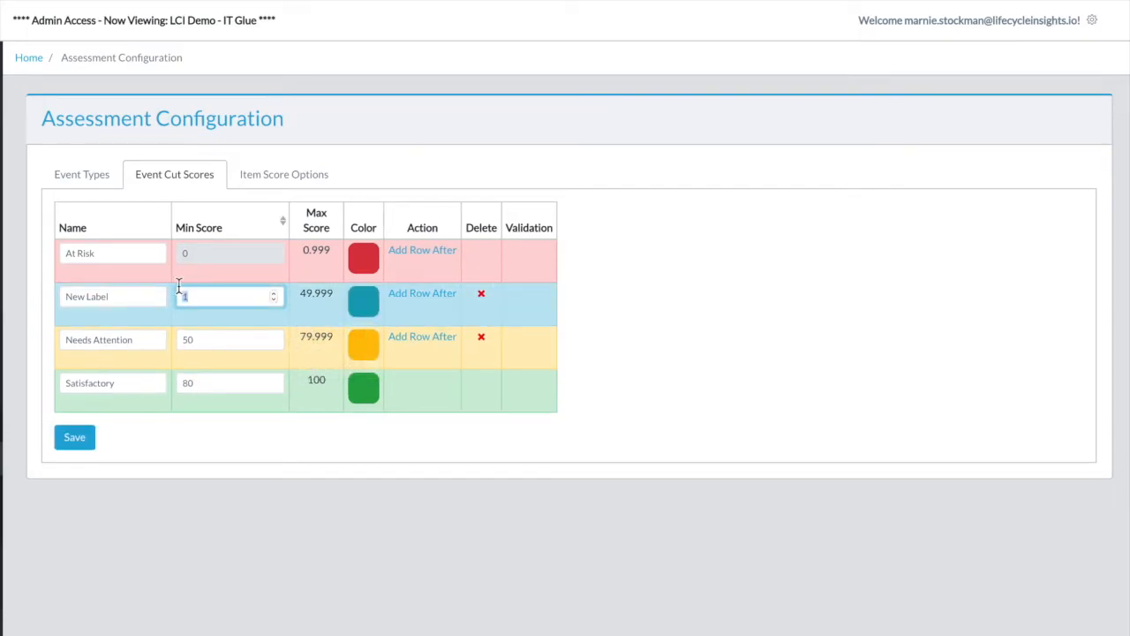
pyautogui.write('40')
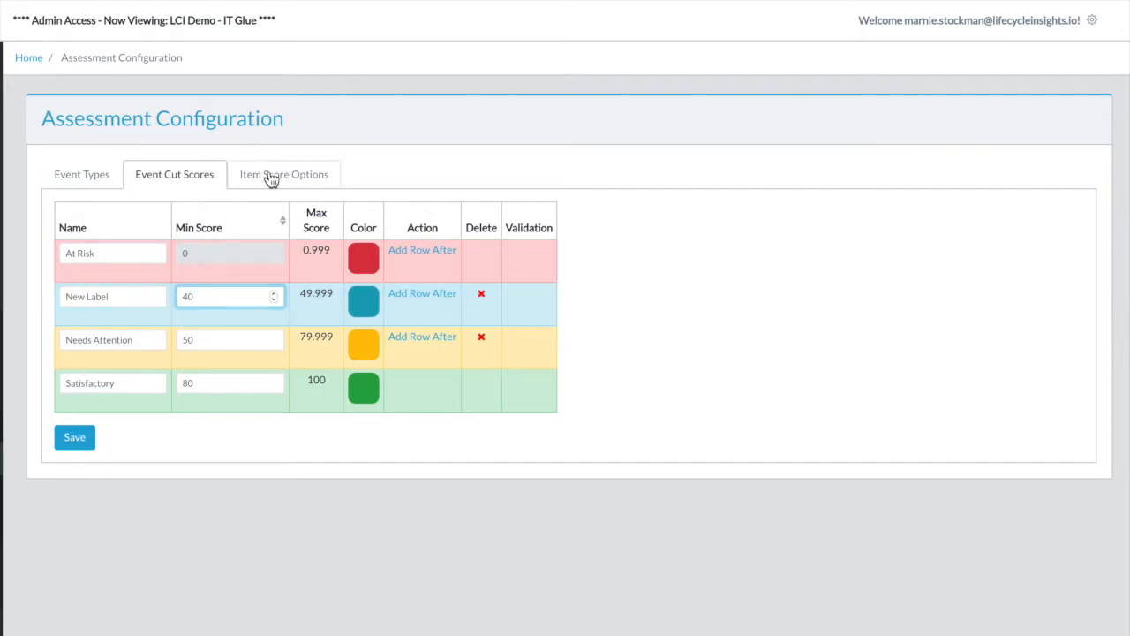
pyautogui.click(483, 295)
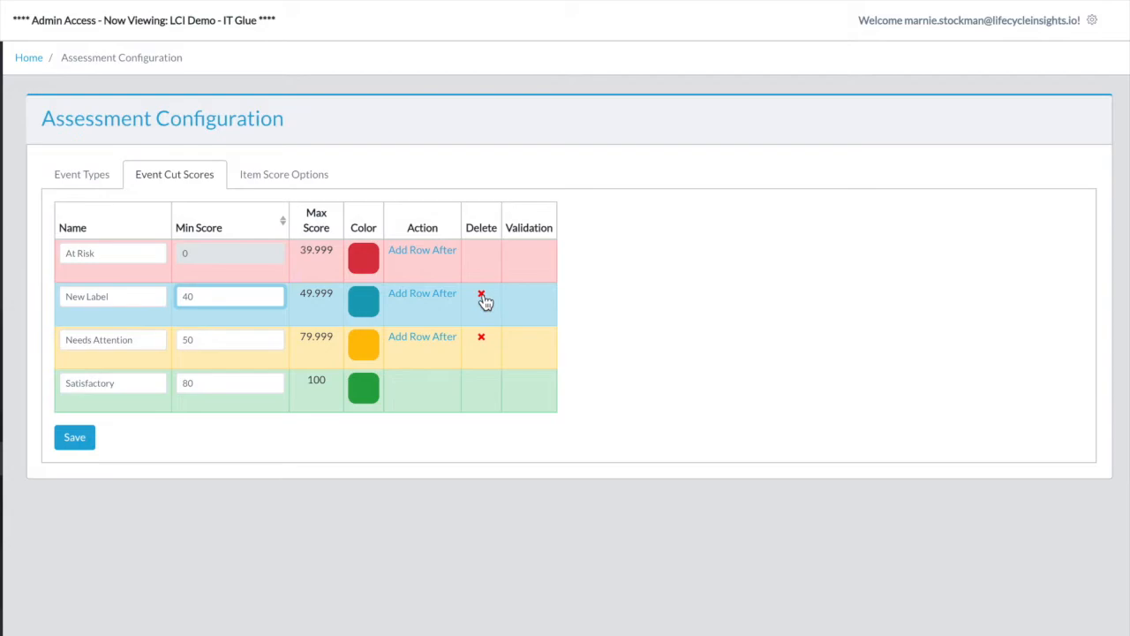
# In the item score options, set Unknown's possible points to 3 and its color to red, and save the scores.
pyautogui.click(273, 179)
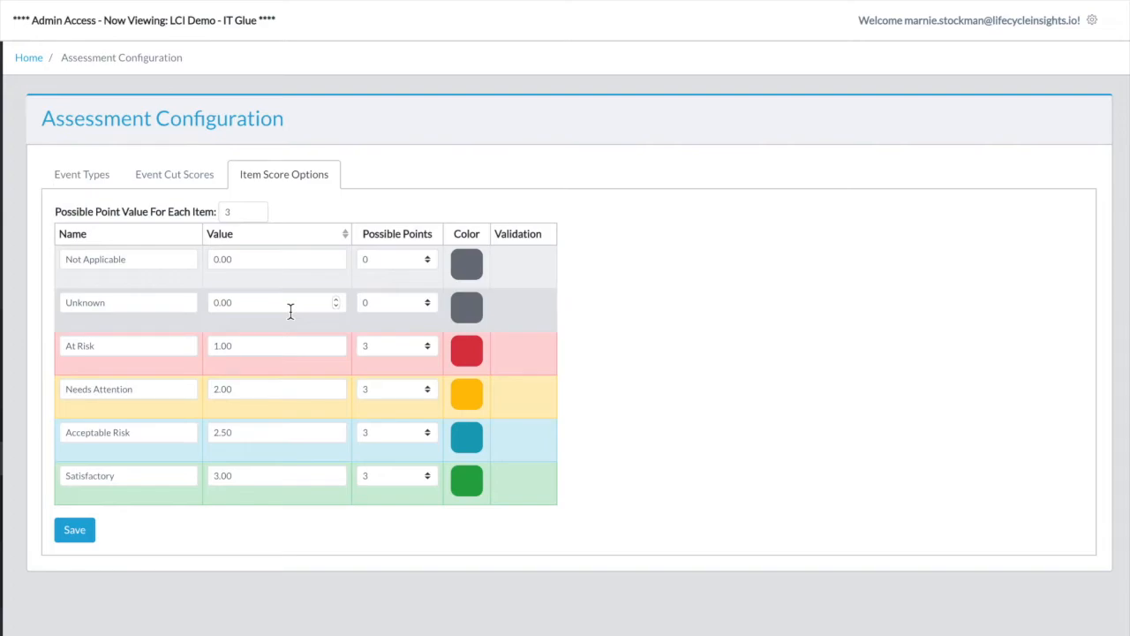
pyautogui.click(427, 300)
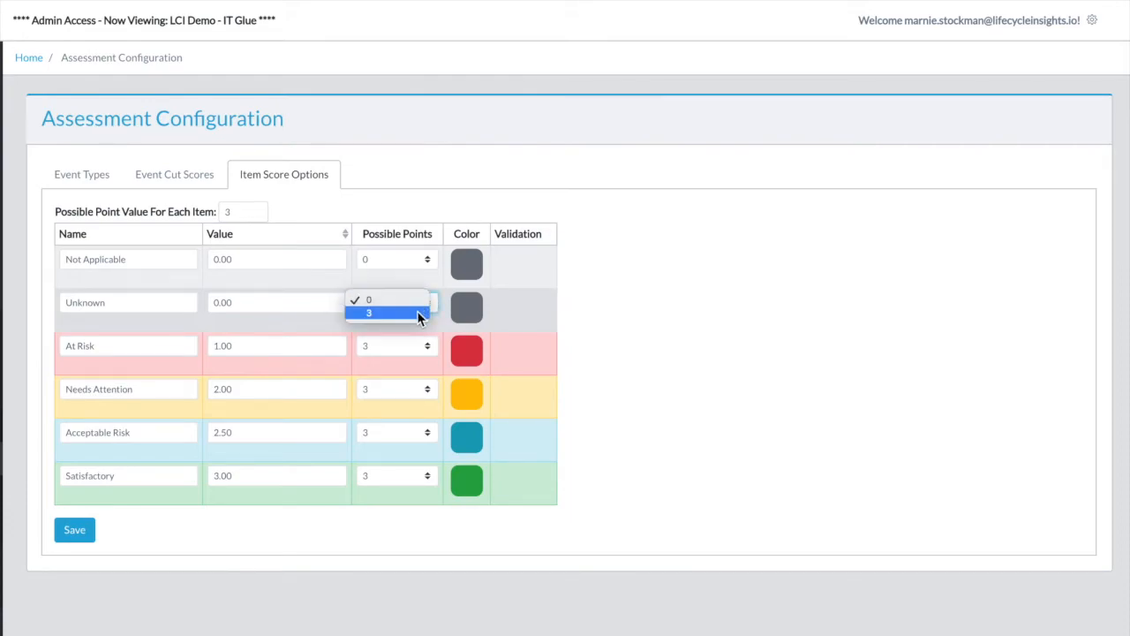
pyautogui.click(418, 315)
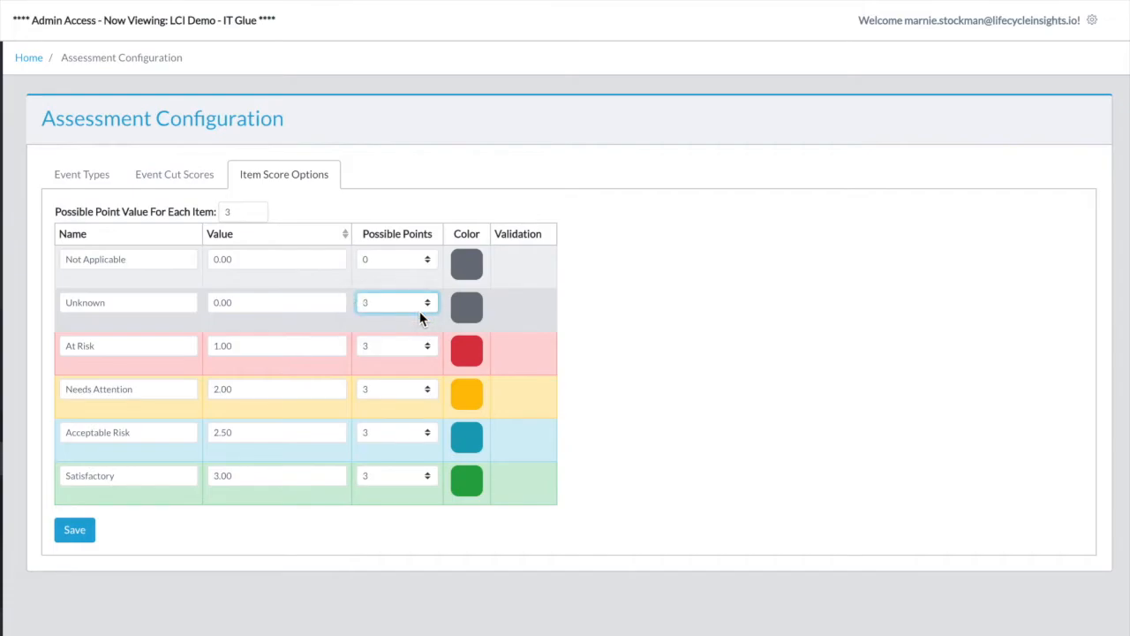
pyautogui.click(469, 309)
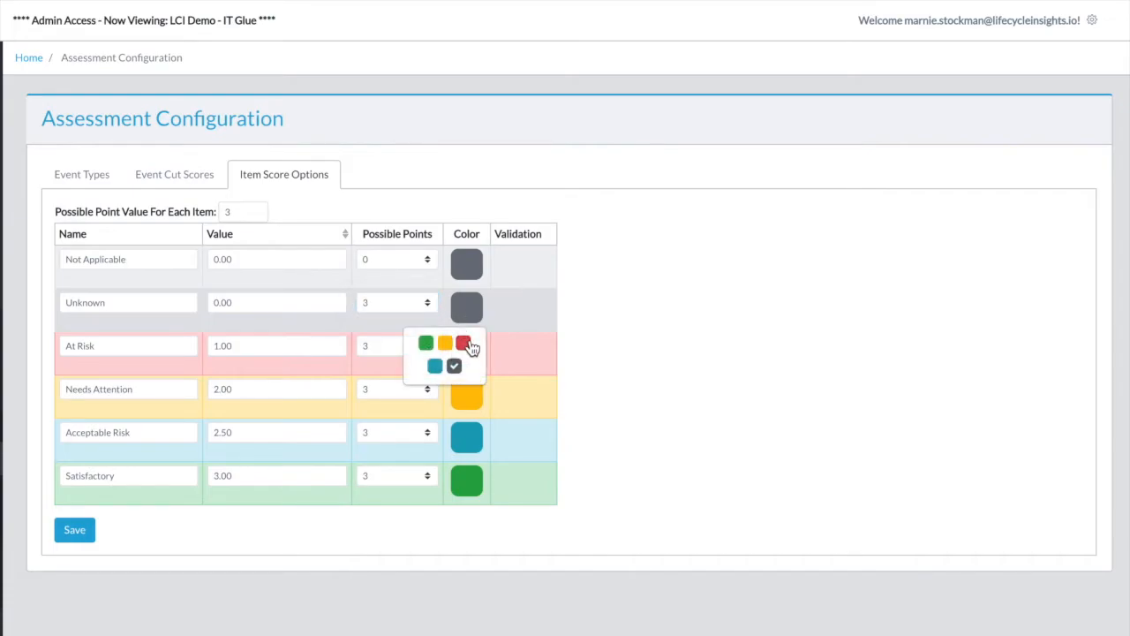
pyautogui.click(468, 347)
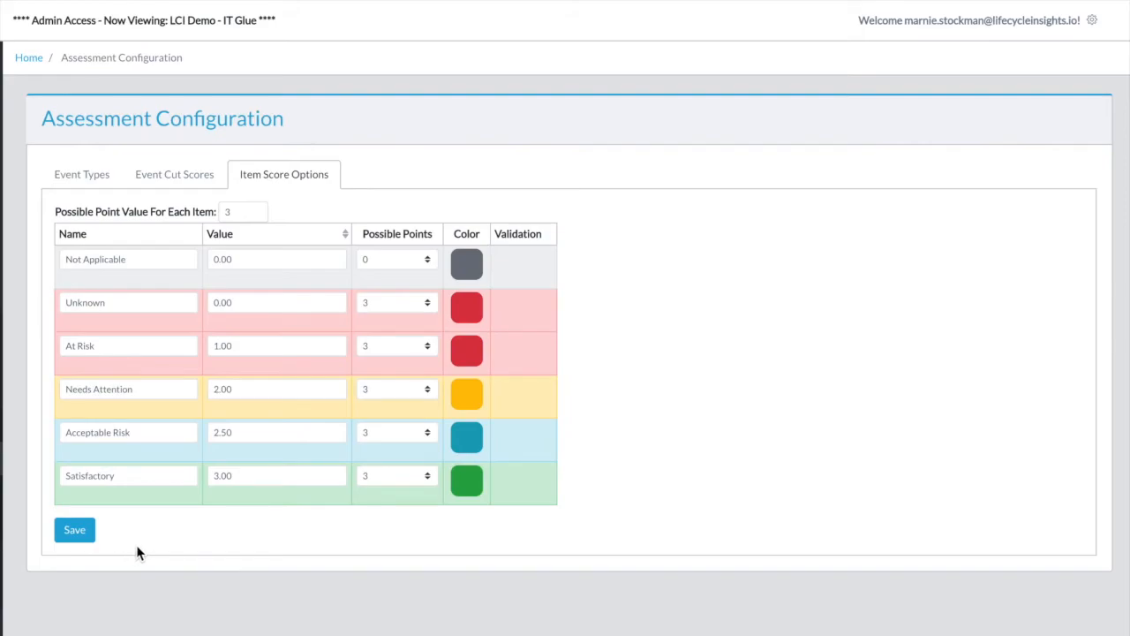
pyautogui.click(73, 536)
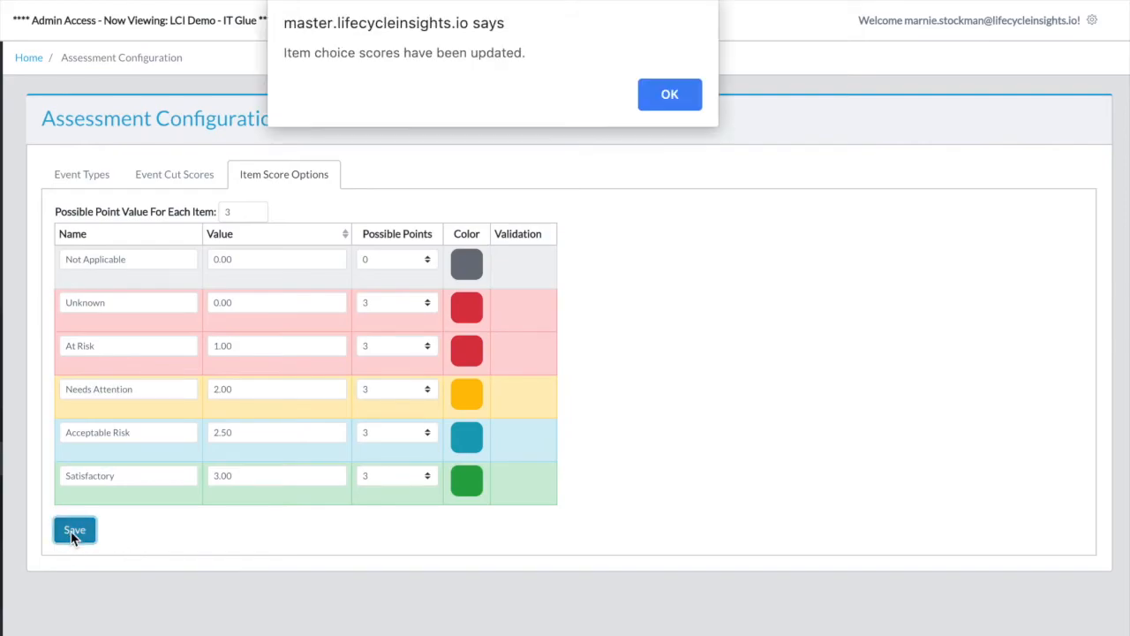
pyautogui.click(677, 99)
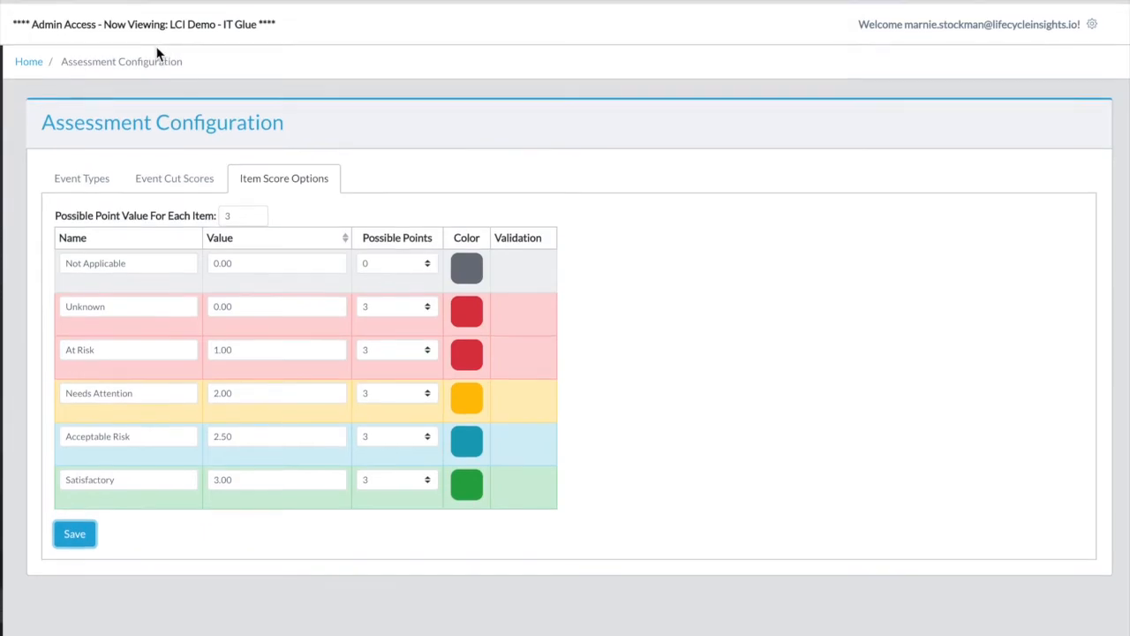
# In Delaware Micro-Computer's assessments, add a Lifecycle DFLT Assessment event of type Comparison dated 2020-01-23, choose who performed it, and save.
pyautogui.click(1, 272)
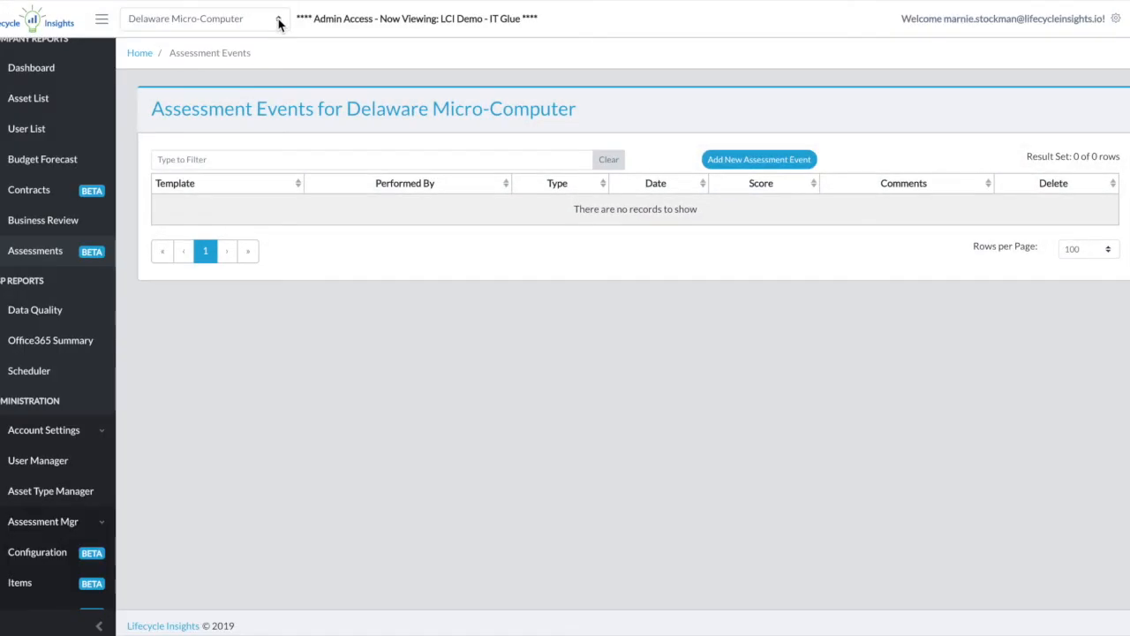
pyautogui.click(756, 161)
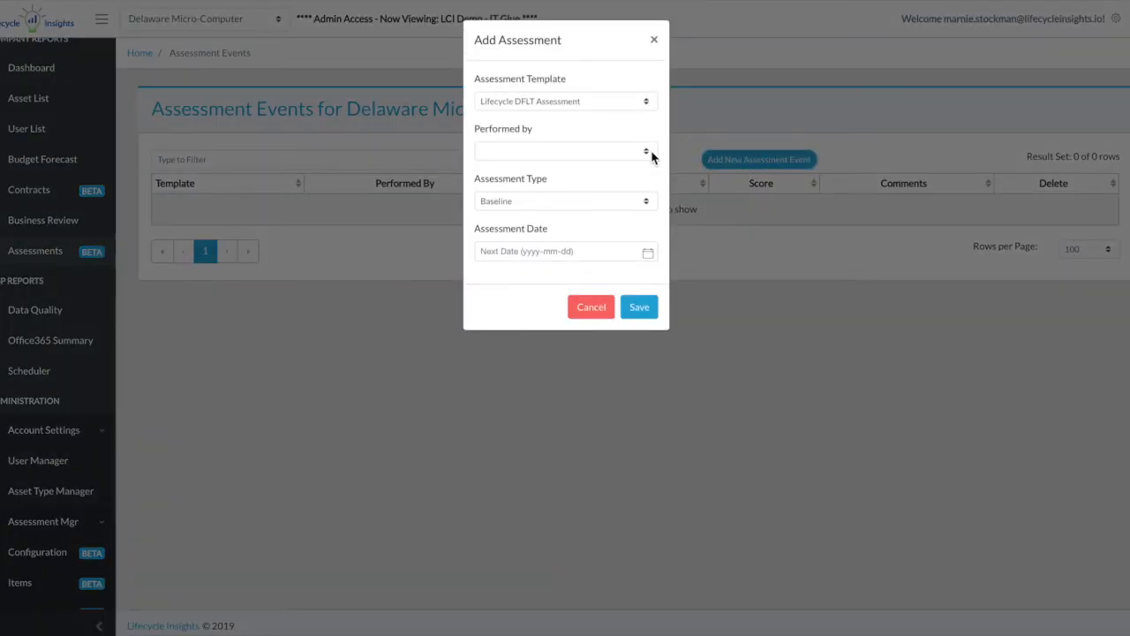
pyautogui.click(650, 156)
pyautogui.click(642, 151)
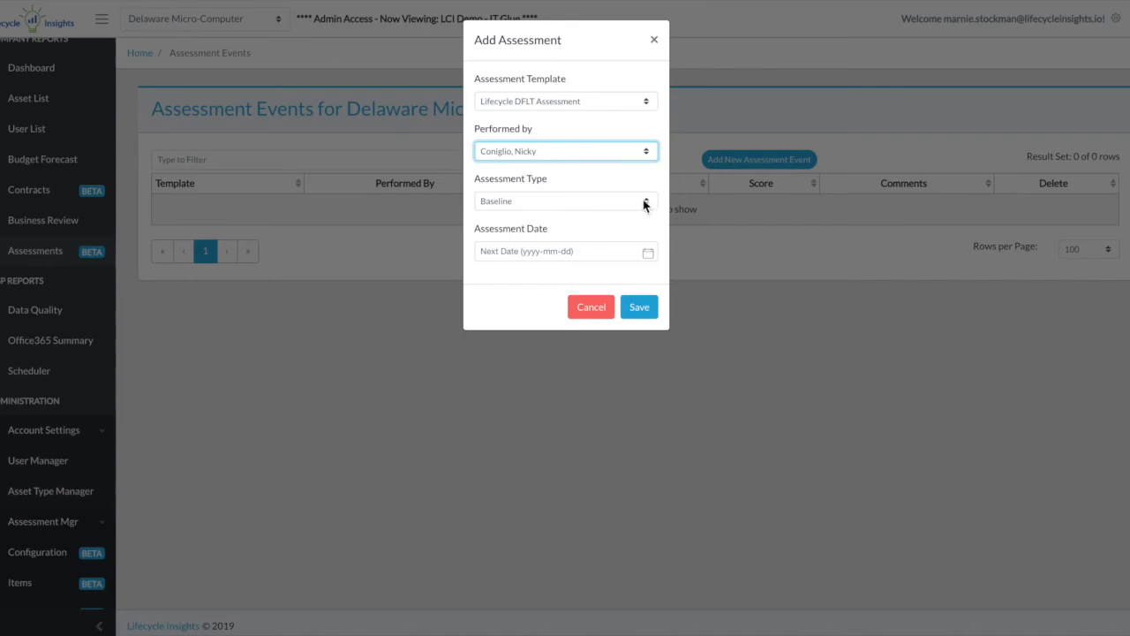
pyautogui.click(644, 203)
pyautogui.click(645, 211)
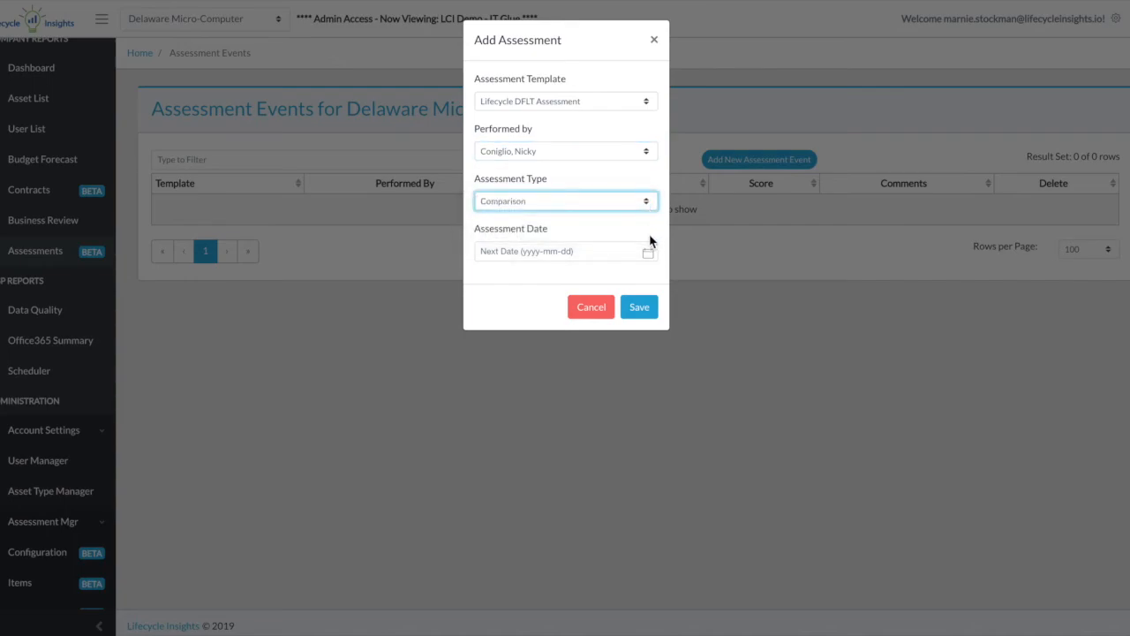
pyautogui.click(646, 254)
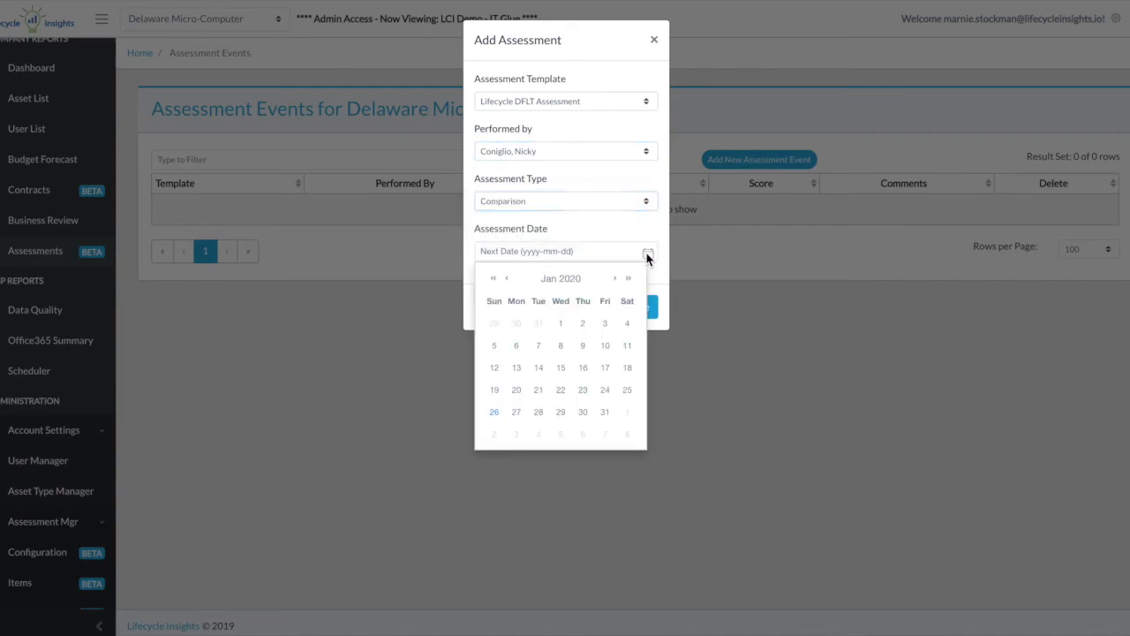
pyautogui.click(582, 389)
pyautogui.click(639, 307)
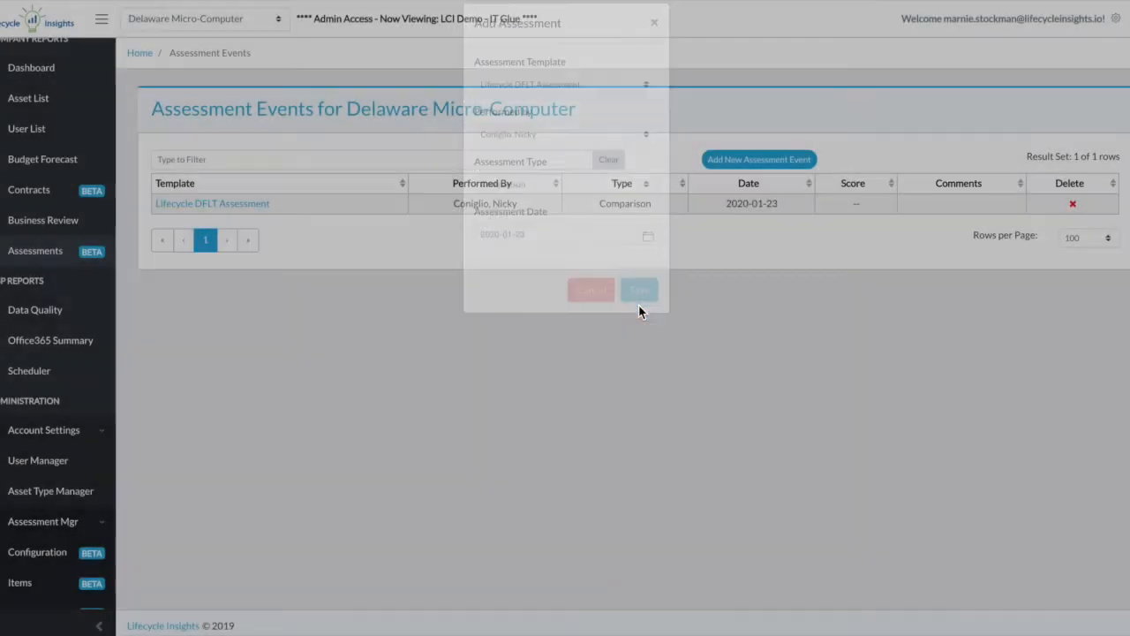
# Open the new Comparison assessment event, enter "comparison 1" as its comment, and save the overview.
pyautogui.click(227, 210)
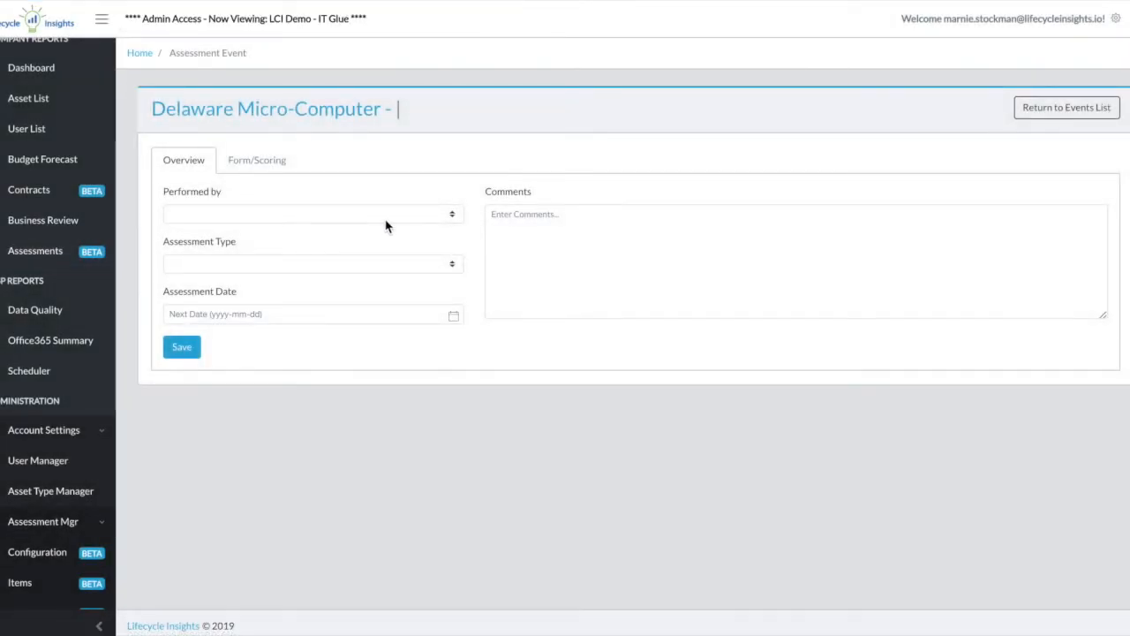
pyautogui.click(549, 221)
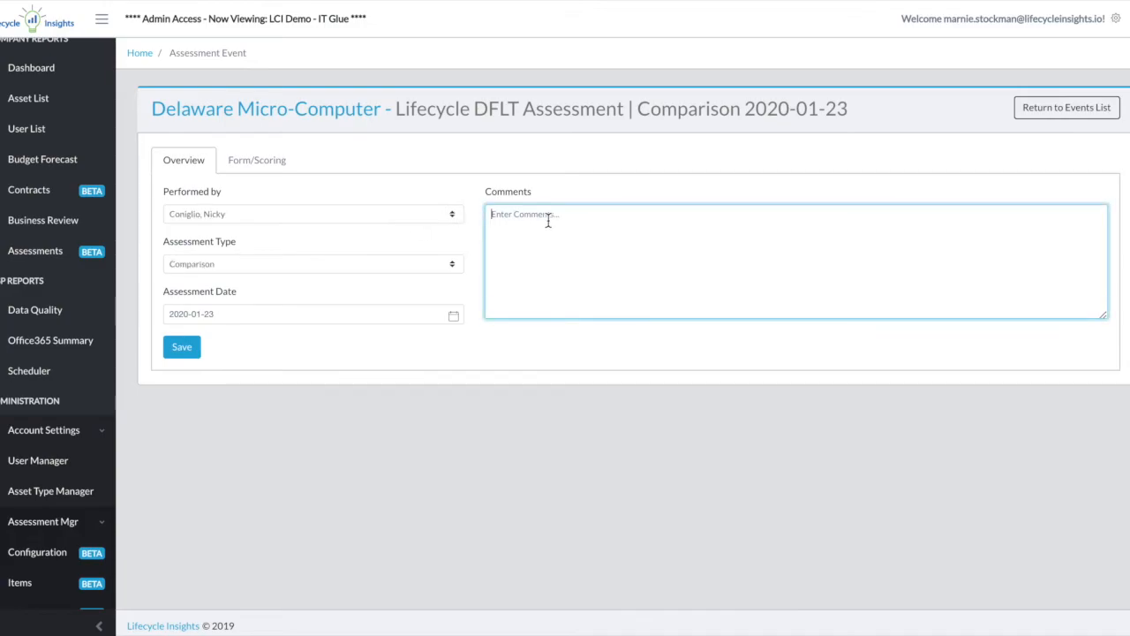
pyautogui.write('comop')
pyautogui.click(175, 350)
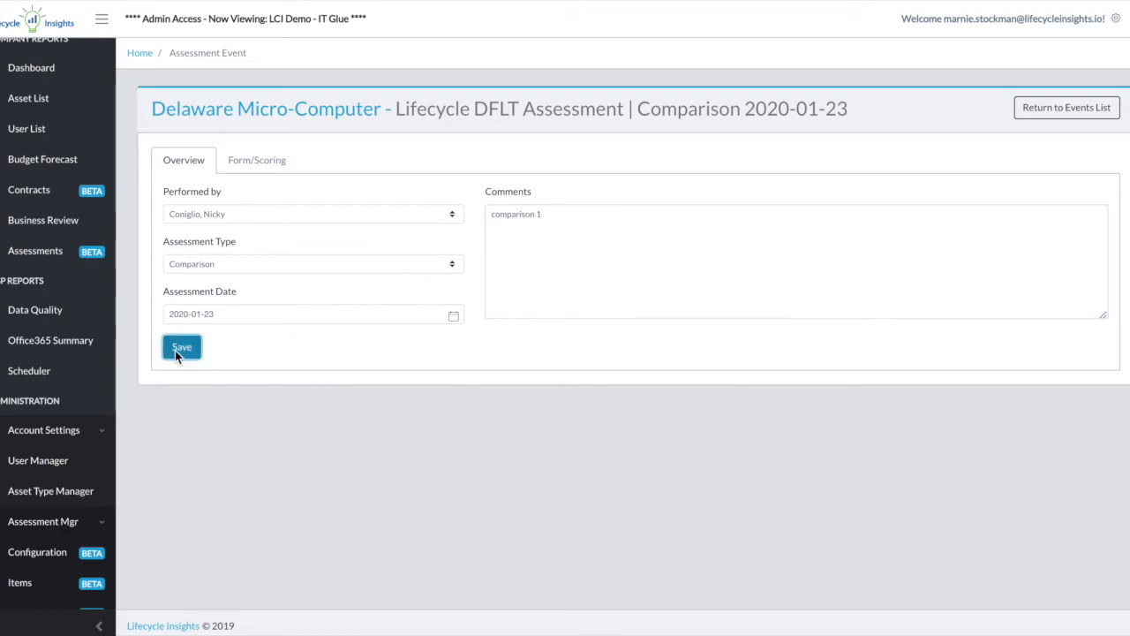
pyautogui.click(728, 88)
# In the event's scoring form, append "edit here" to Hosted Email's At Risk response, limit its scope to this Assessment Event only, and save it.
pyautogui.click(256, 164)
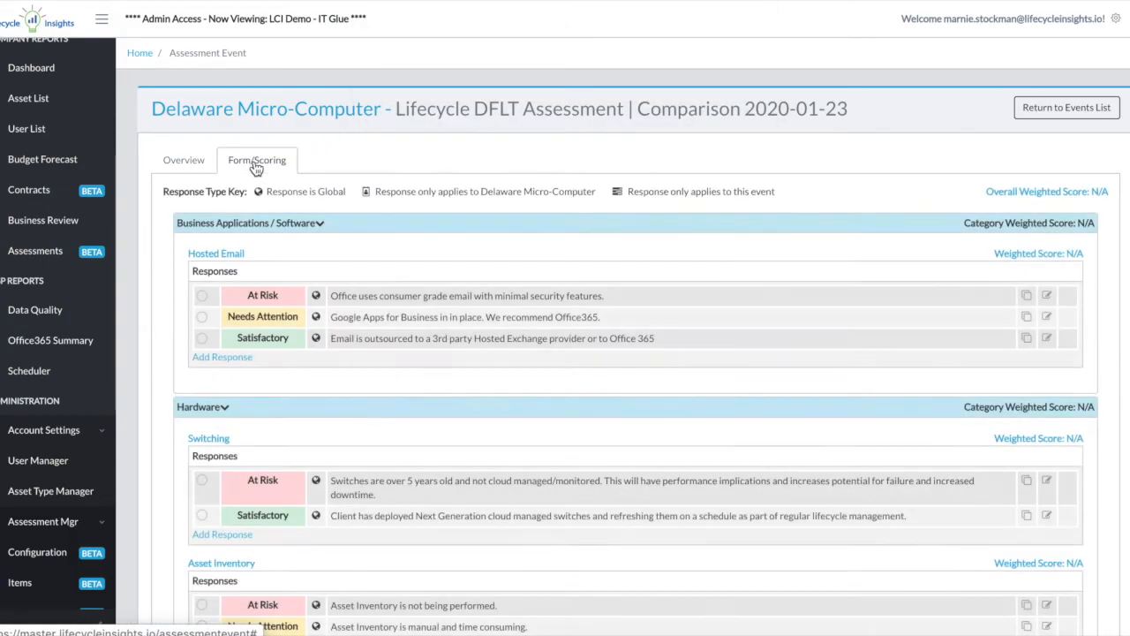
pyautogui.click(1046, 296)
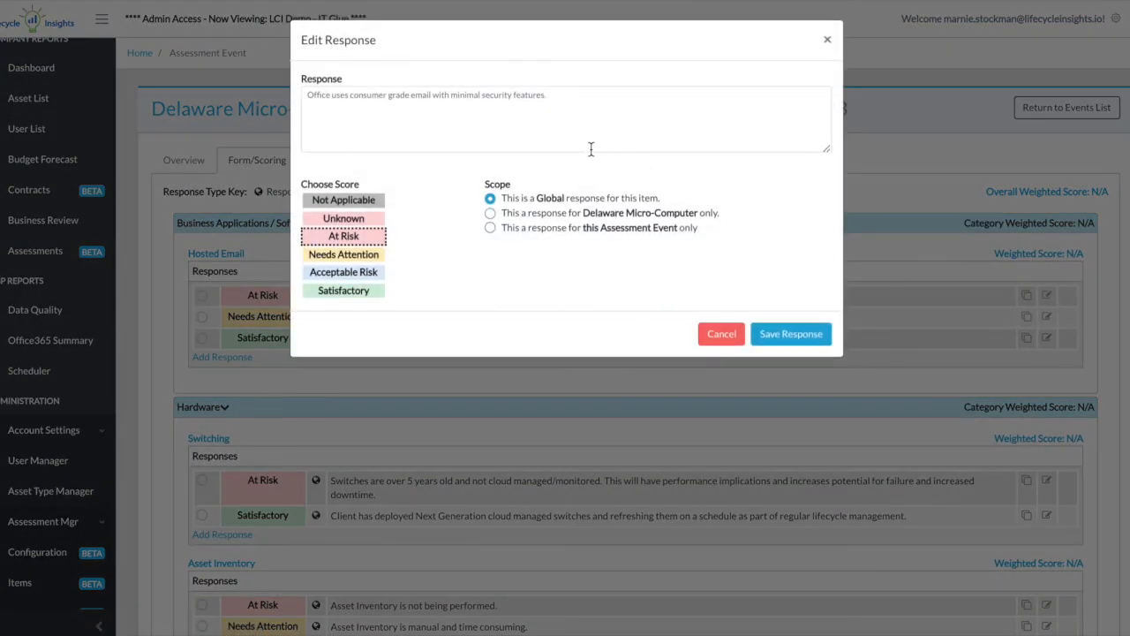
pyautogui.click(559, 99)
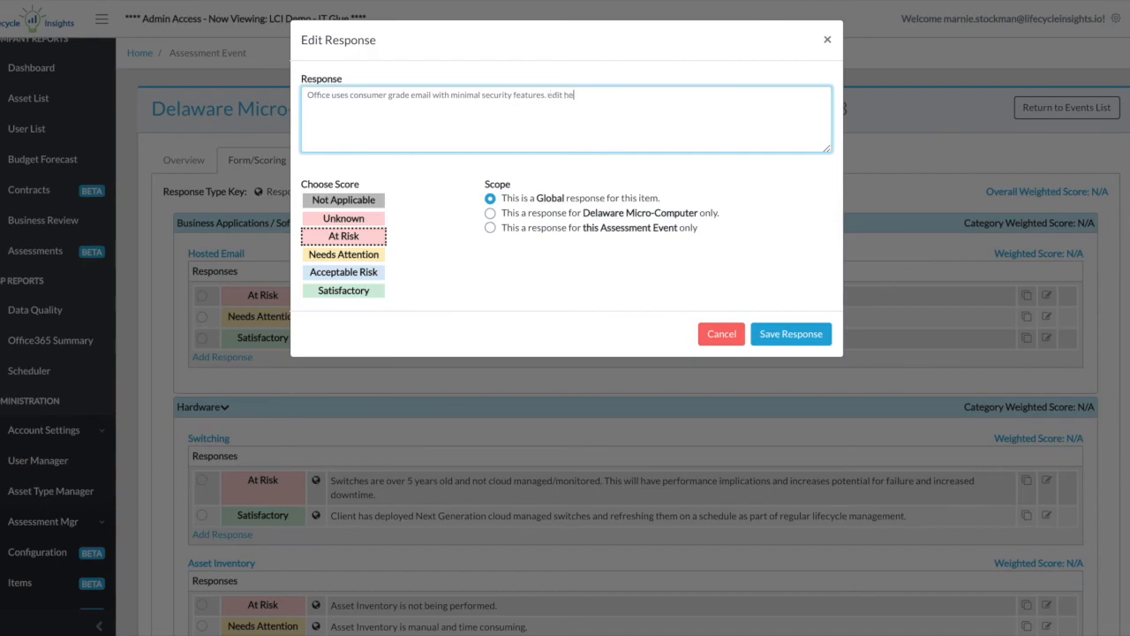
pyautogui.click(490, 214)
pyautogui.click(490, 227)
pyautogui.click(774, 334)
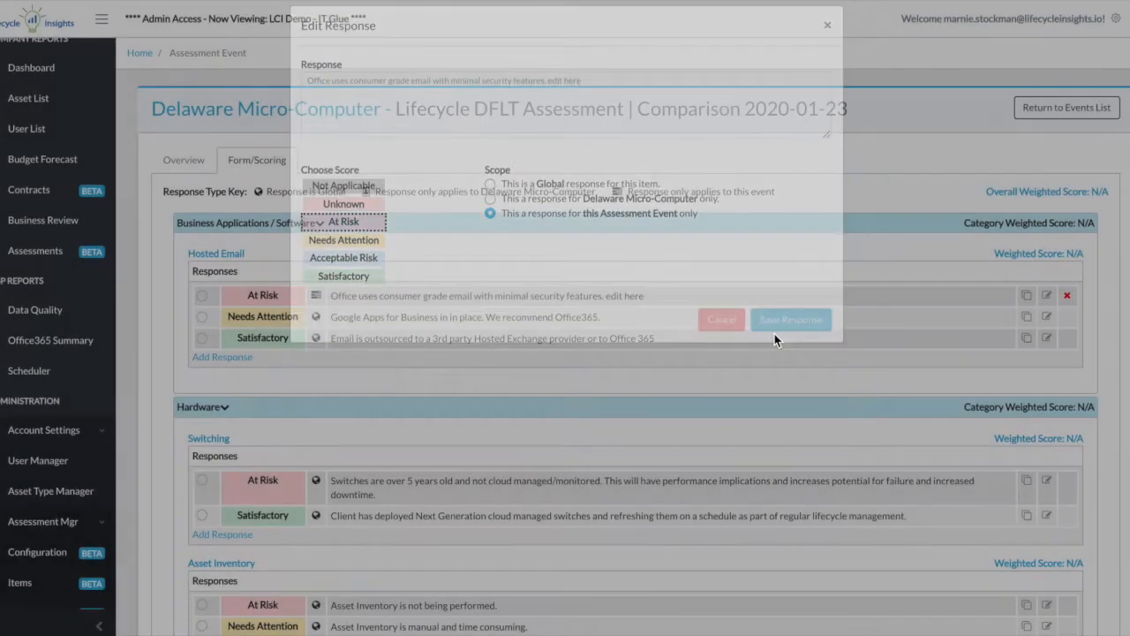
# Score Hosted Email as At Risk, Switching as Satisfactory, and Asset Inventory as At Risk in the scoring form.
pyautogui.click(203, 296)
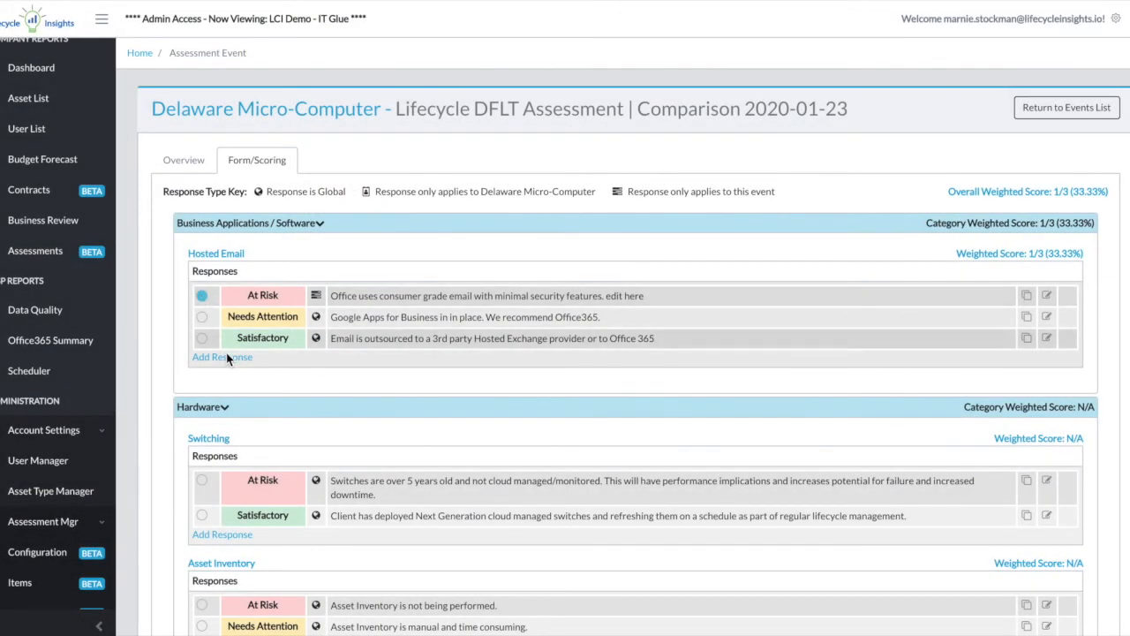
pyautogui.click(203, 517)
pyautogui.scroll(-2, 202, 519)
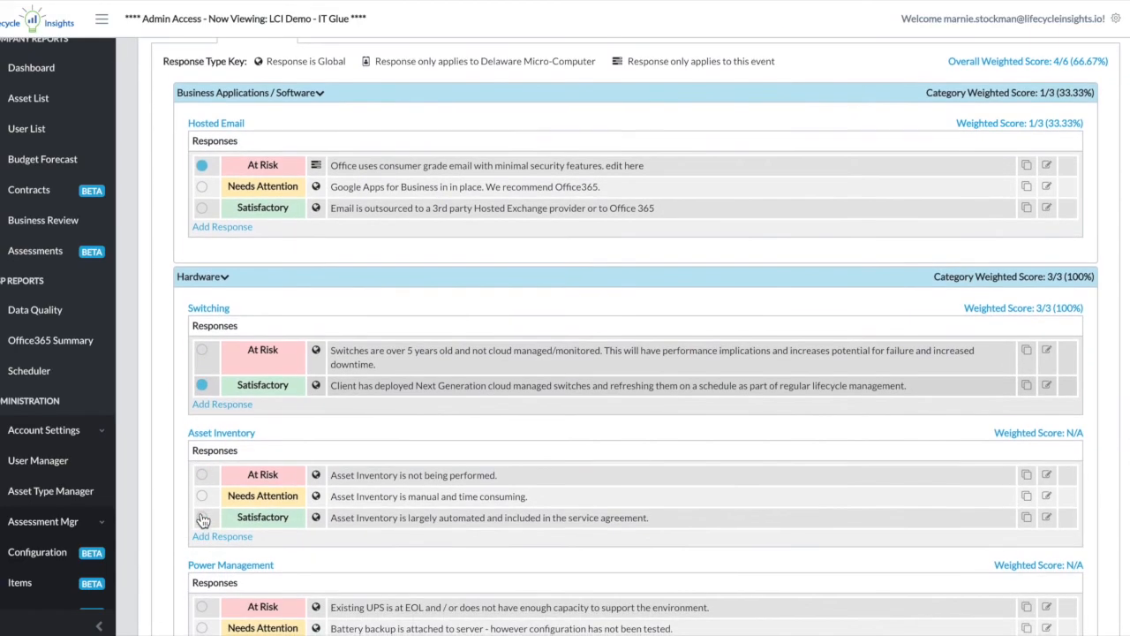
pyautogui.click(203, 475)
pyautogui.scroll(-2, 202, 471)
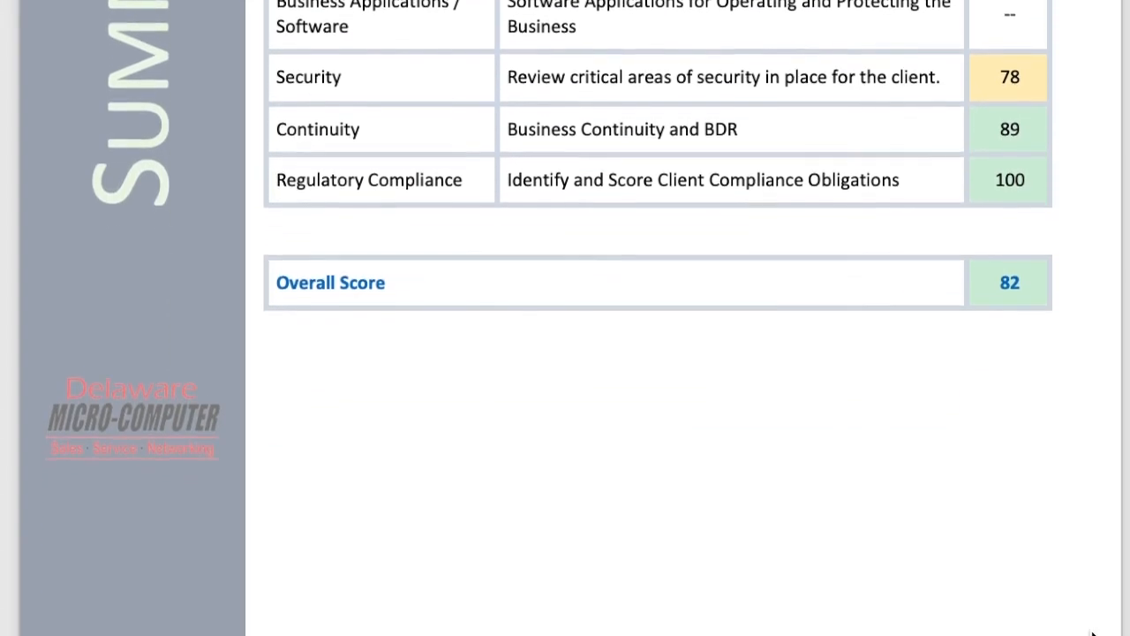
# Examine the Delaware Micro-Computer assessment report from the overall score summary to the item scores by category.
pyautogui.scroll(-5, 1093, 634)
pyautogui.scroll(-8, 1093, 634)
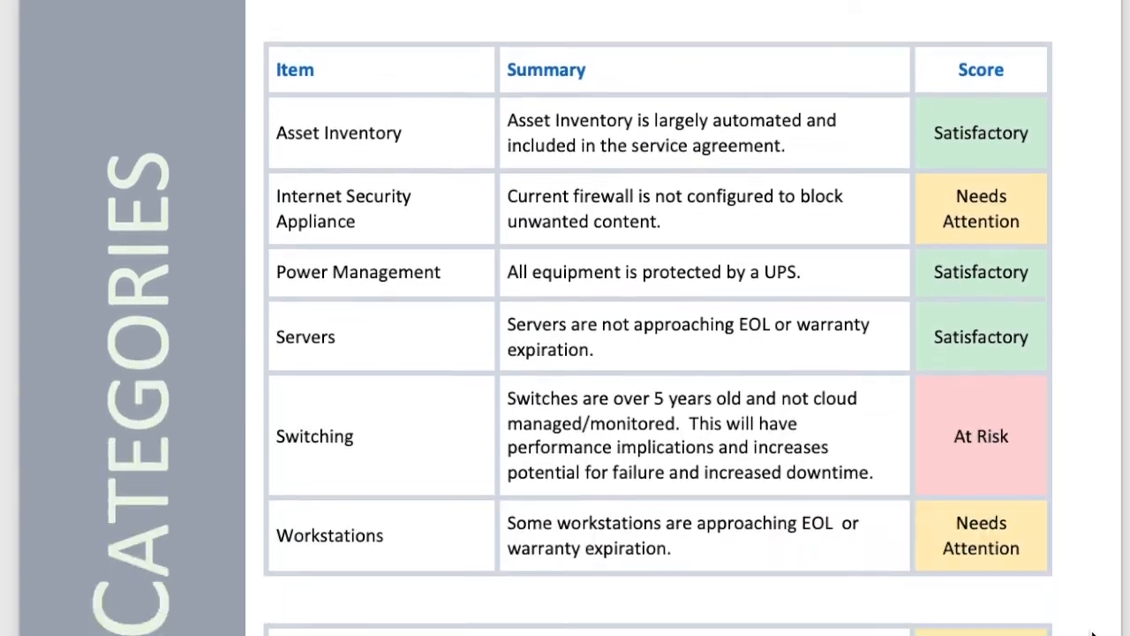